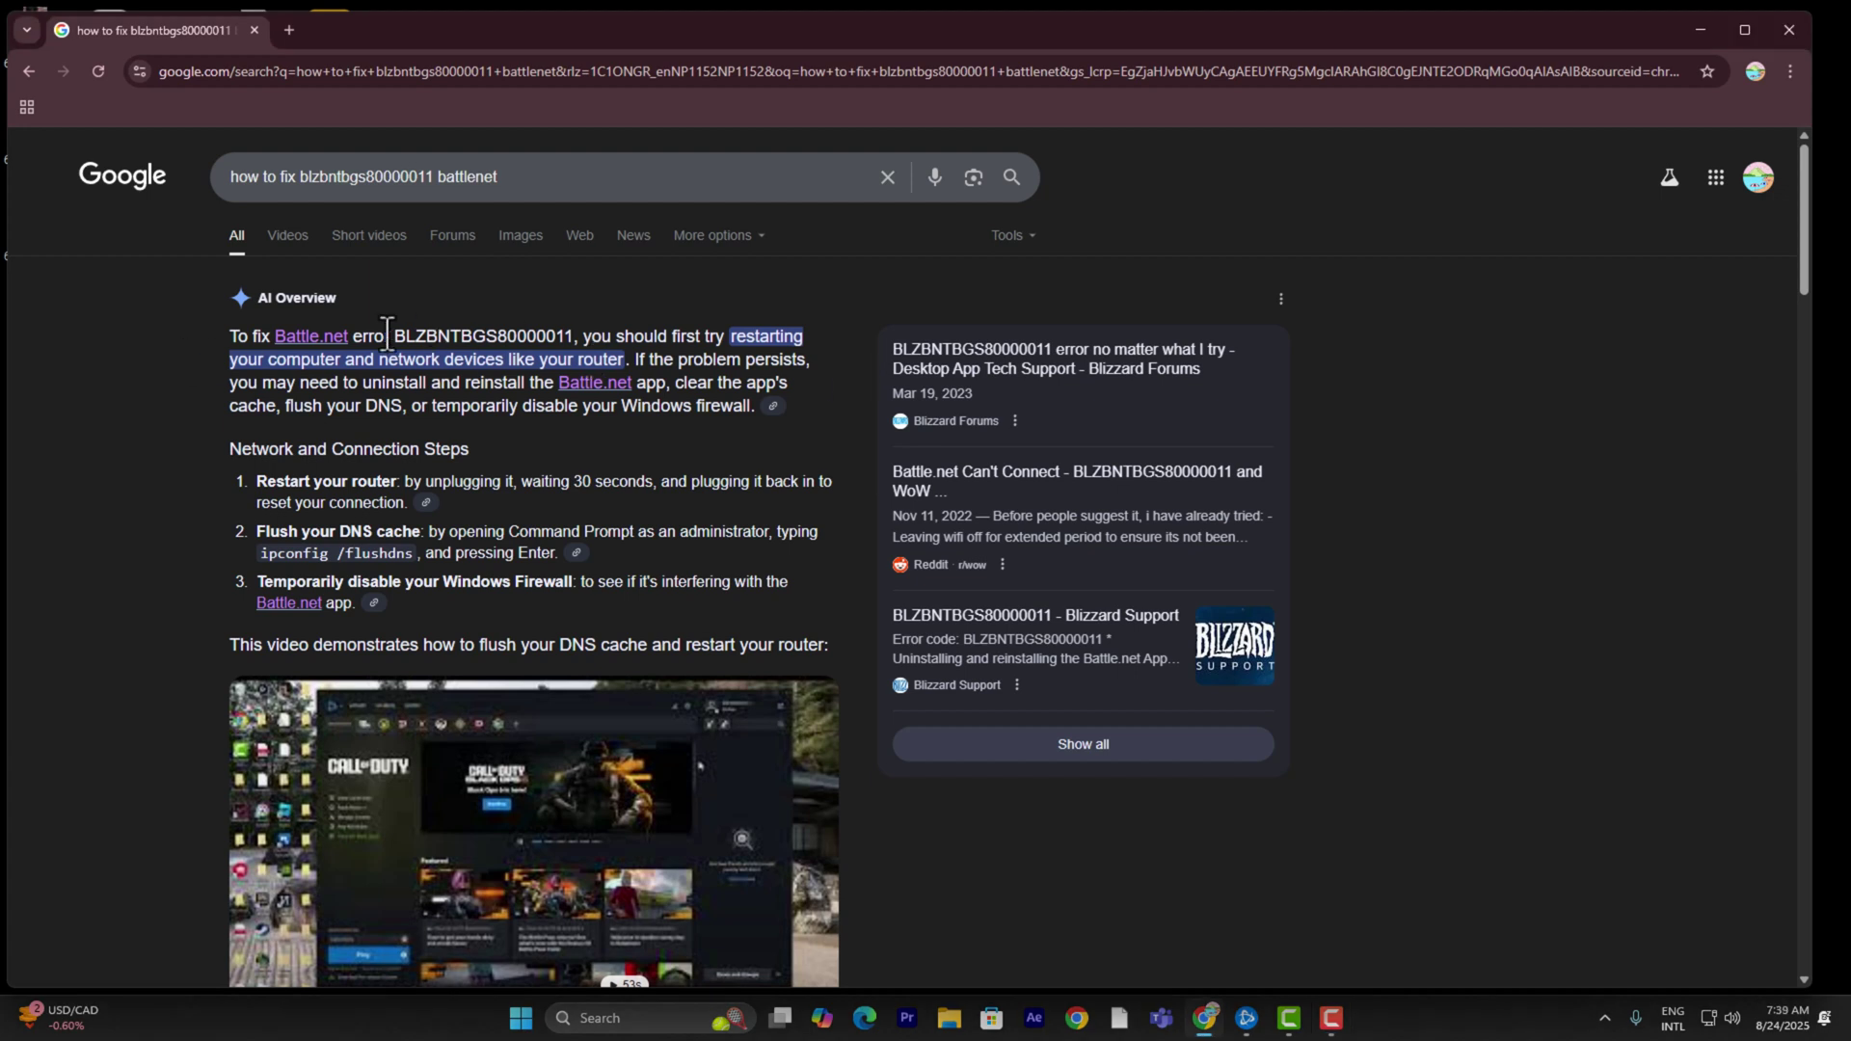
Step: Close the Chrome window showing the error-code search results
{"action": "left_click_drag", "start_coordinate": [387, 334], "coordinate": [580, 336]}
{"action": "left_click", "coordinate": [1209, 203]}
{"action": "left_click", "coordinate": [1789, 29]}
Step: Refresh the desktop twice from its right-click menu
{"action": "right_click", "coordinate": [926, 268]}
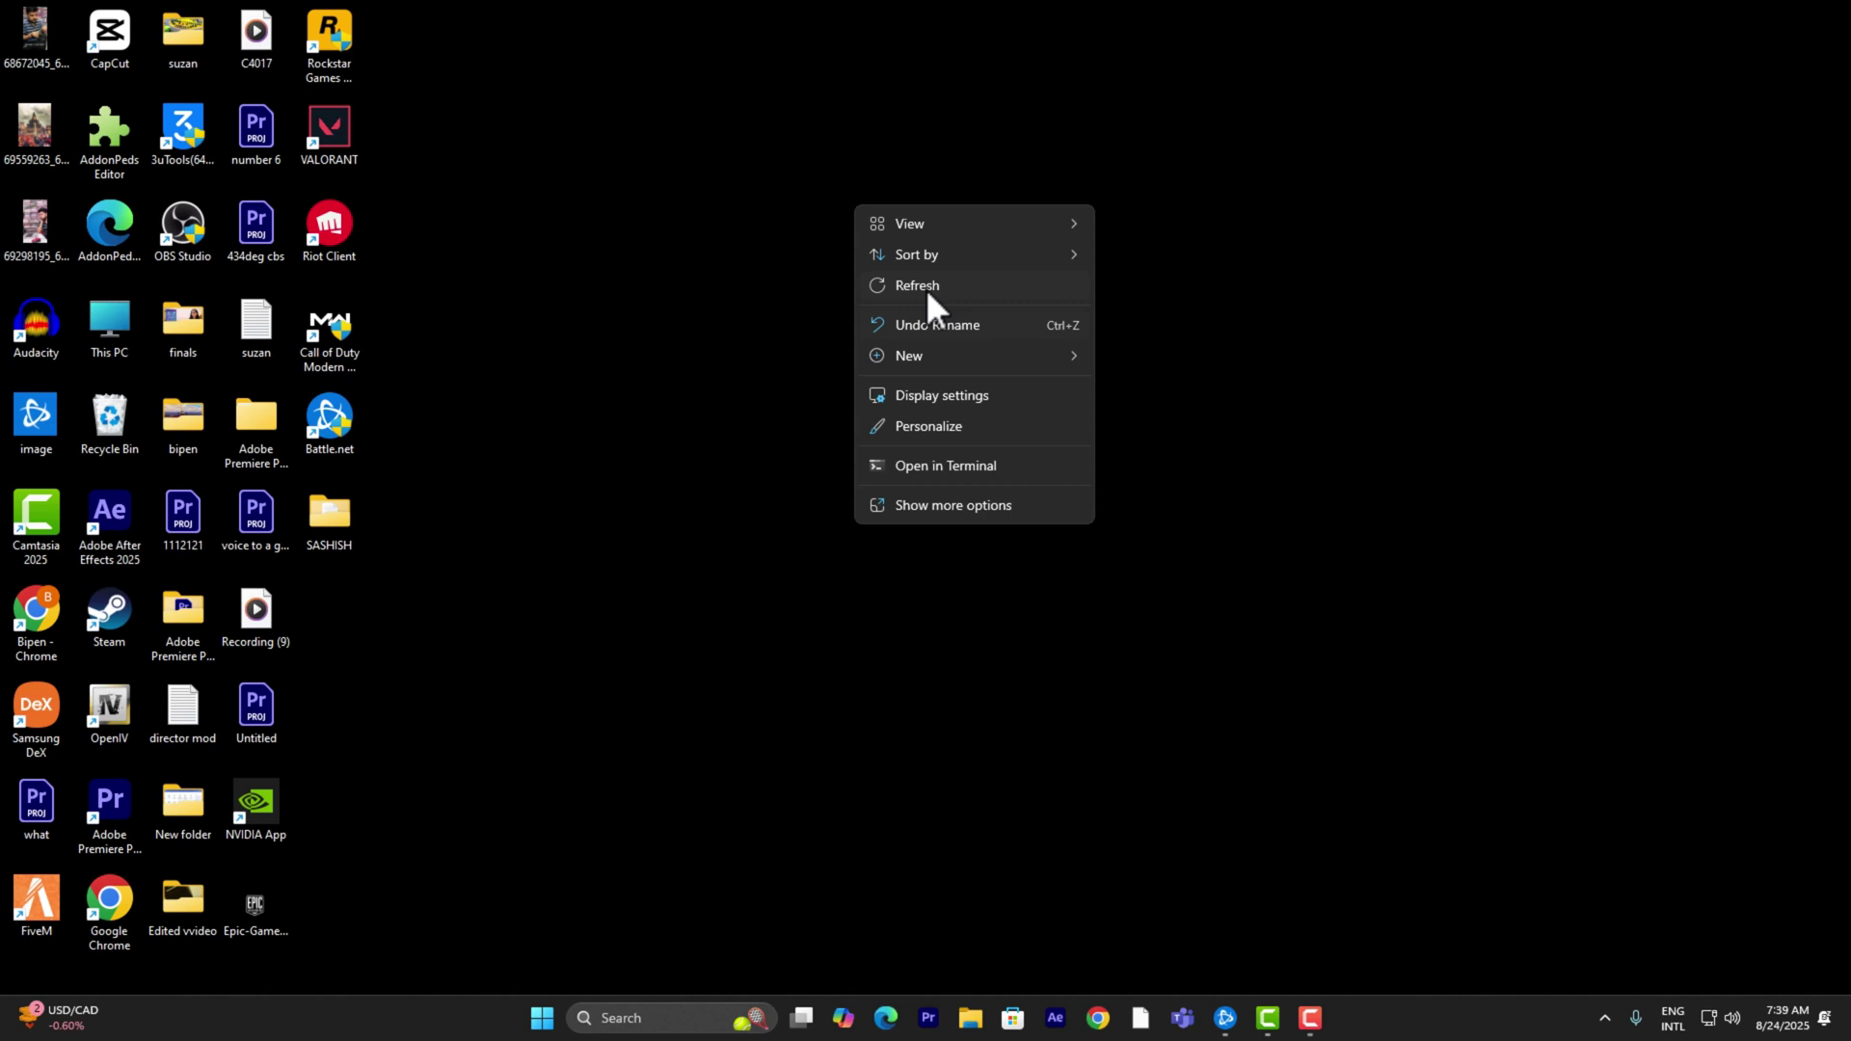
{"action": "left_click", "coordinate": [926, 288]}
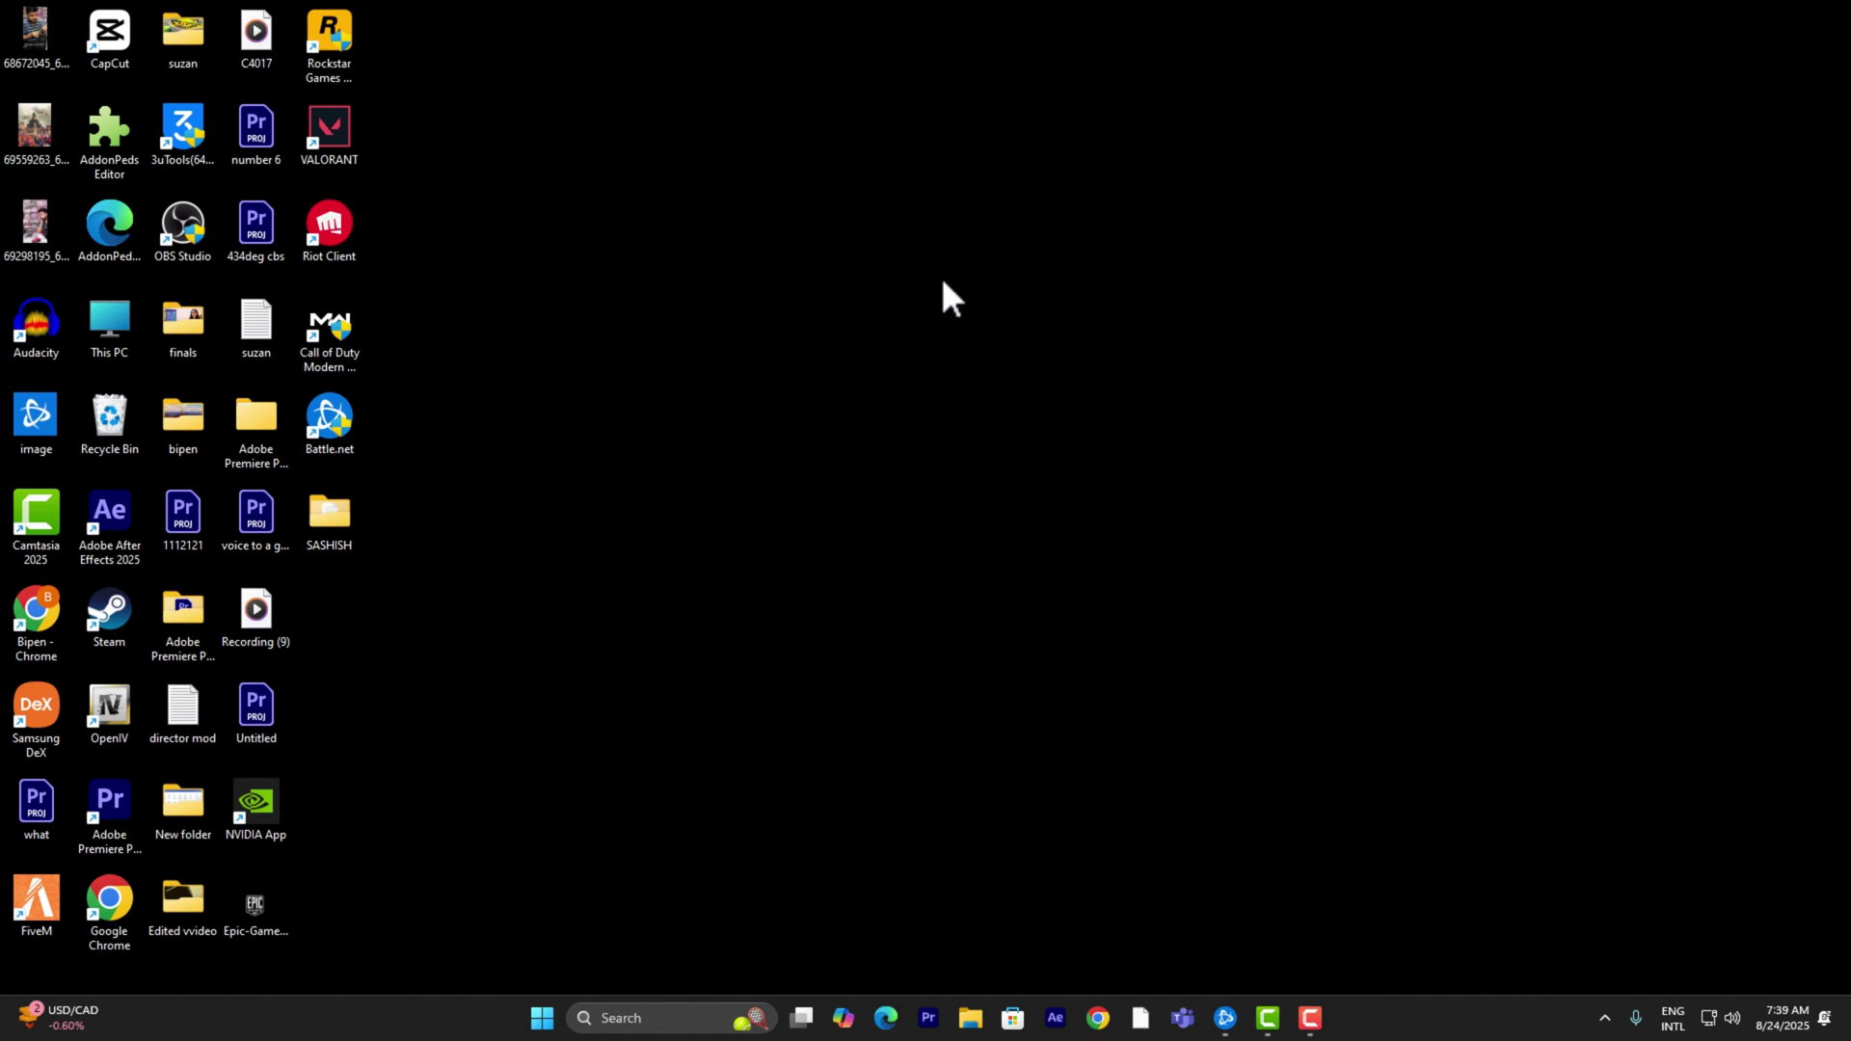
{"action": "right_click", "coordinate": [937, 341]}
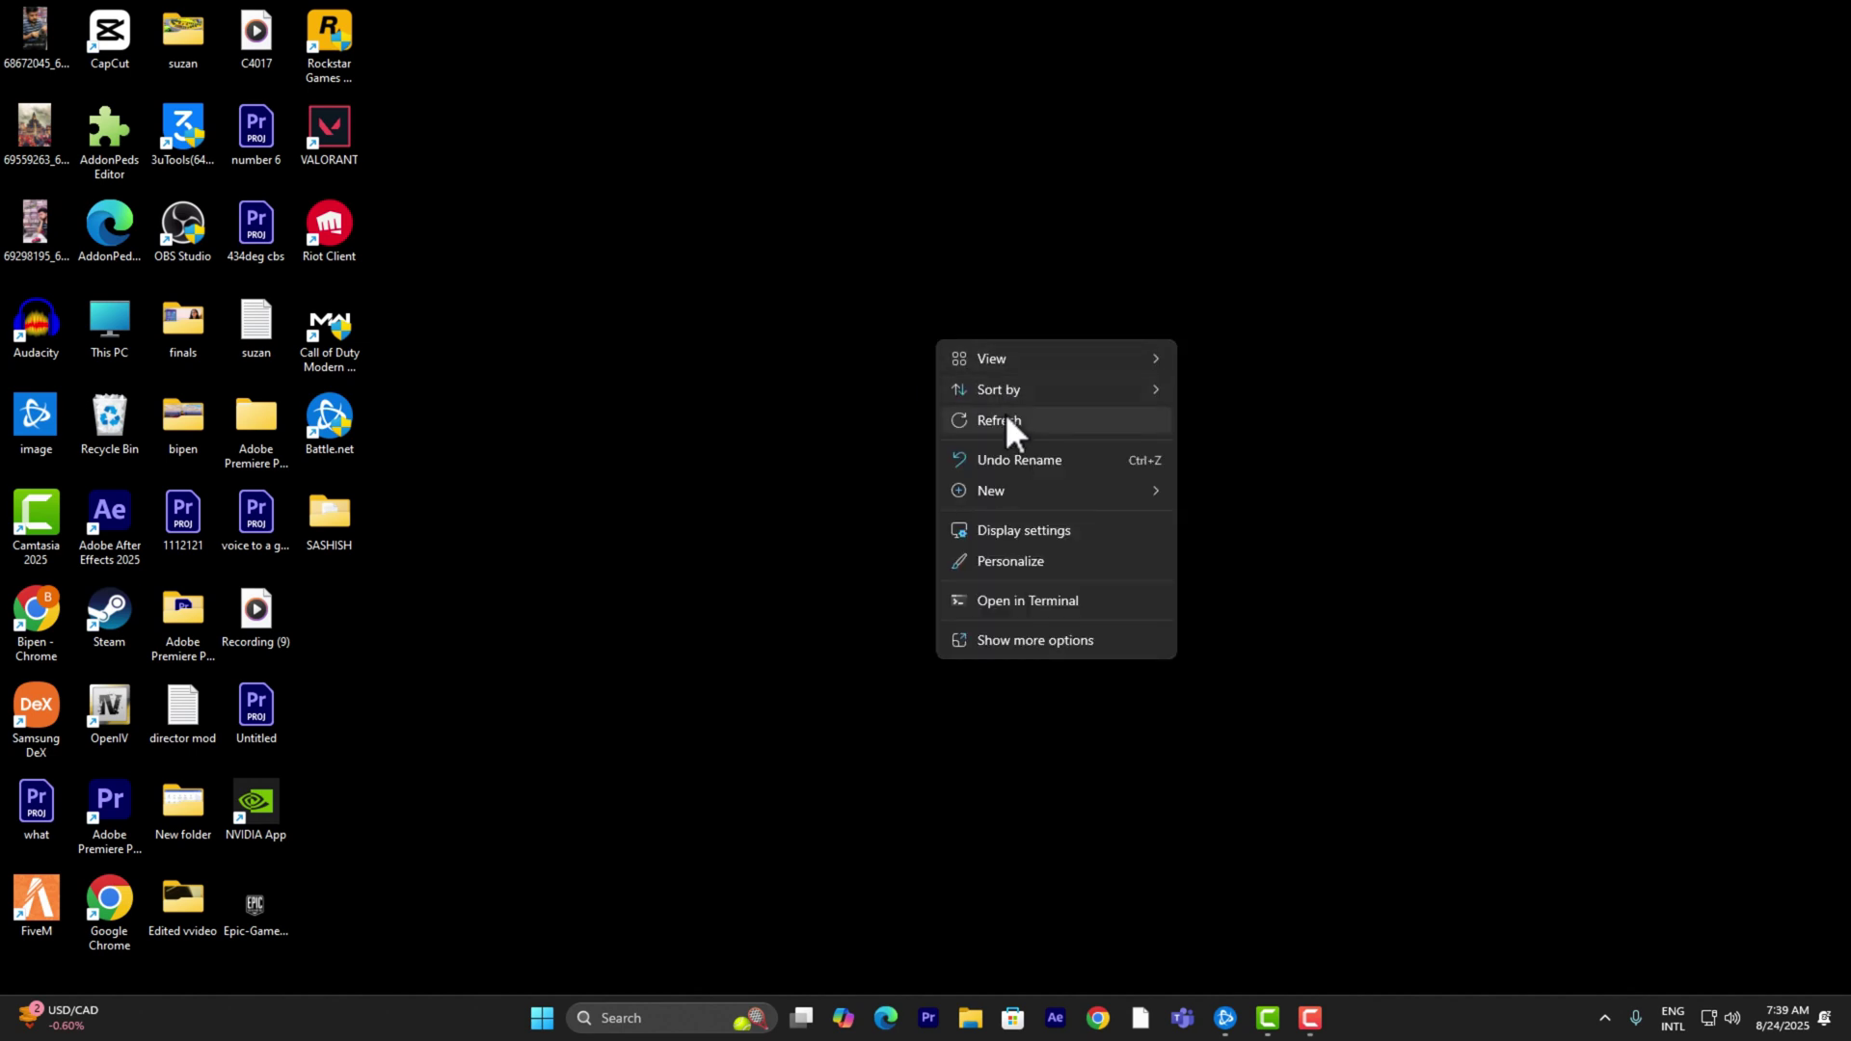
{"action": "left_click", "coordinate": [1008, 419]}
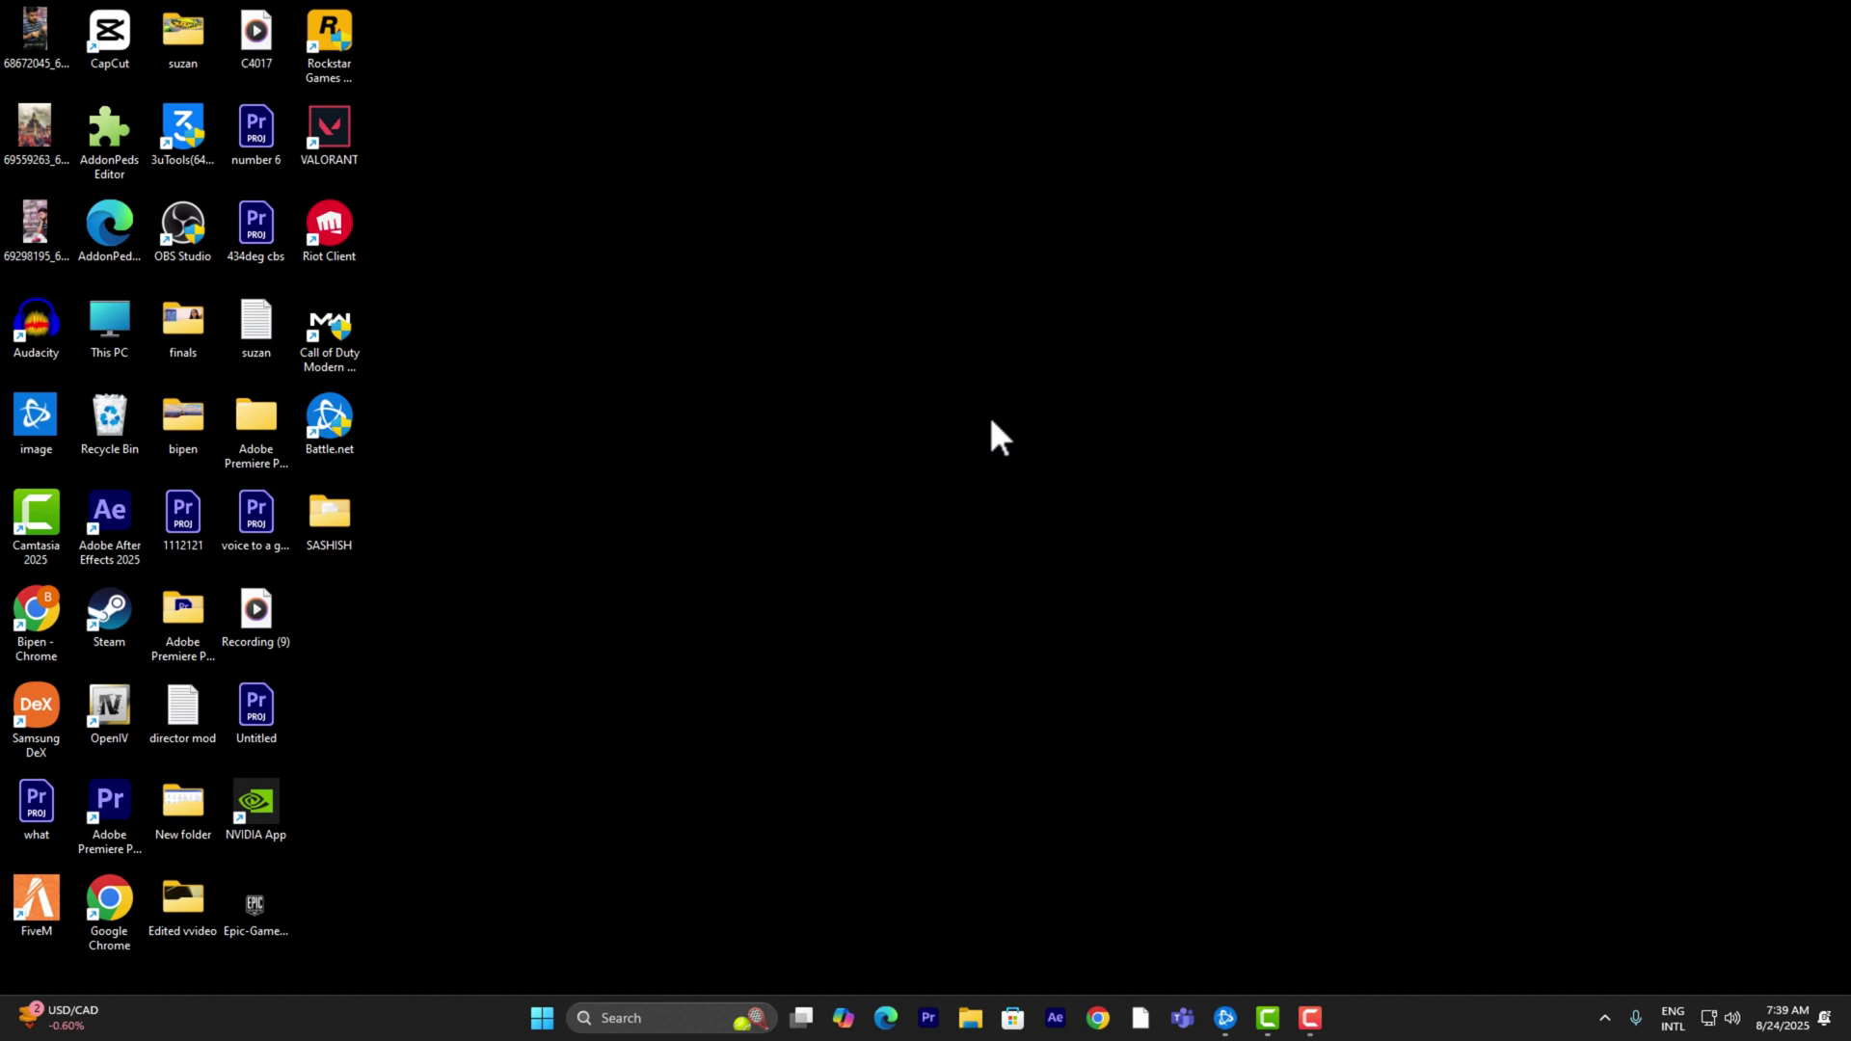
Step: Open the Ethernet connection details via the taskbar network icon's Network and Internet settings
{"action": "right_click", "coordinate": [1709, 1019]}
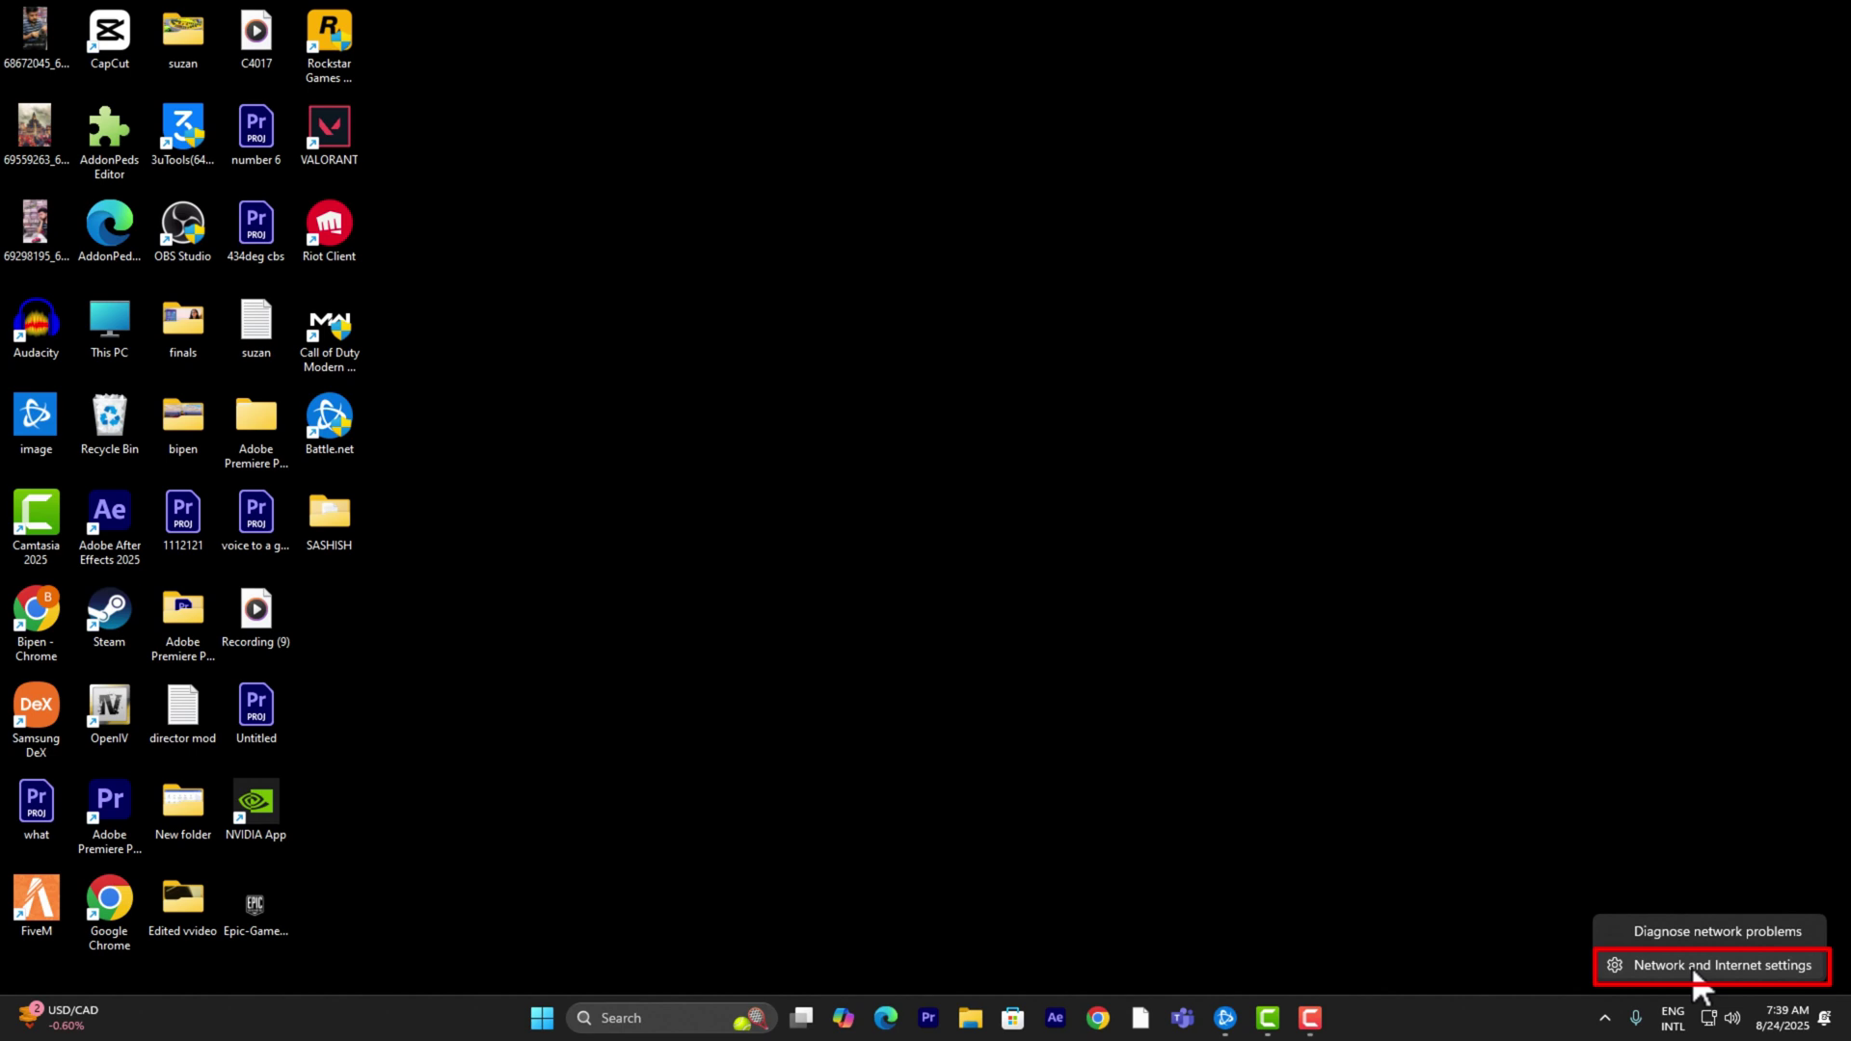
{"action": "left_click", "coordinate": [1691, 967]}
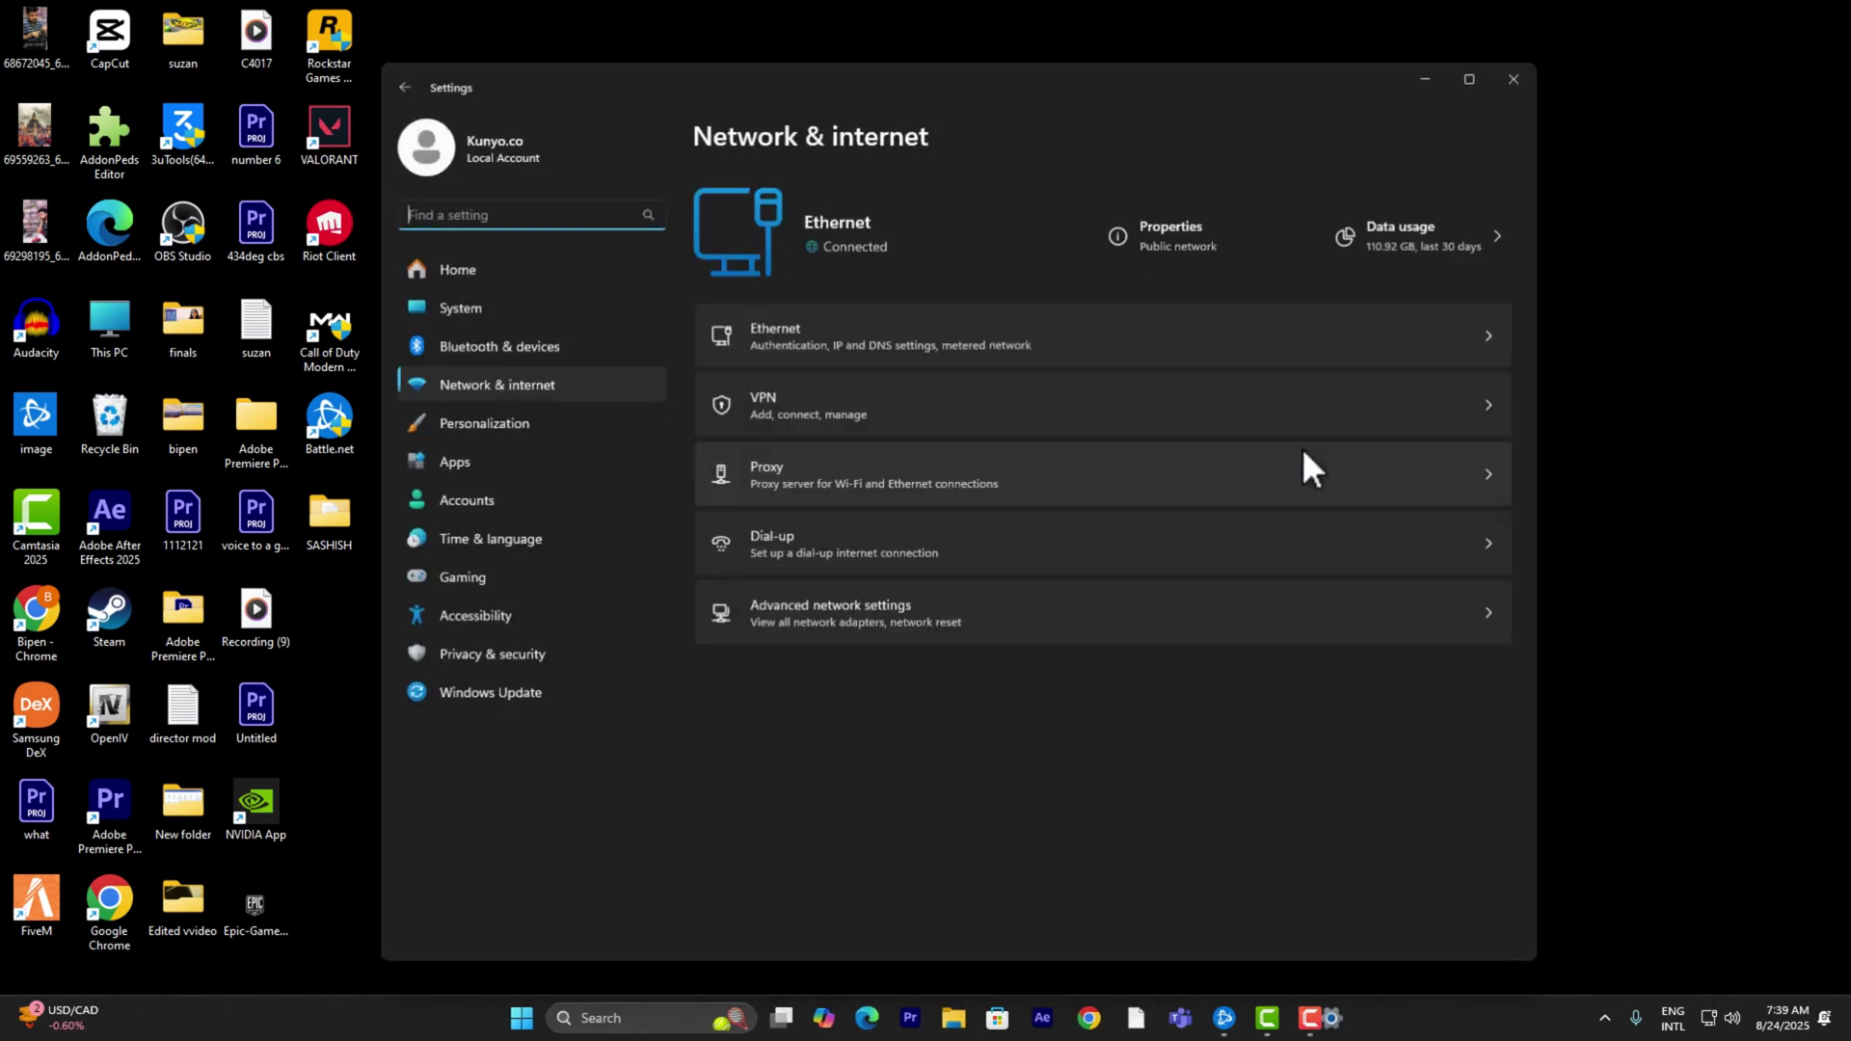
{"action": "left_click", "coordinate": [833, 321]}
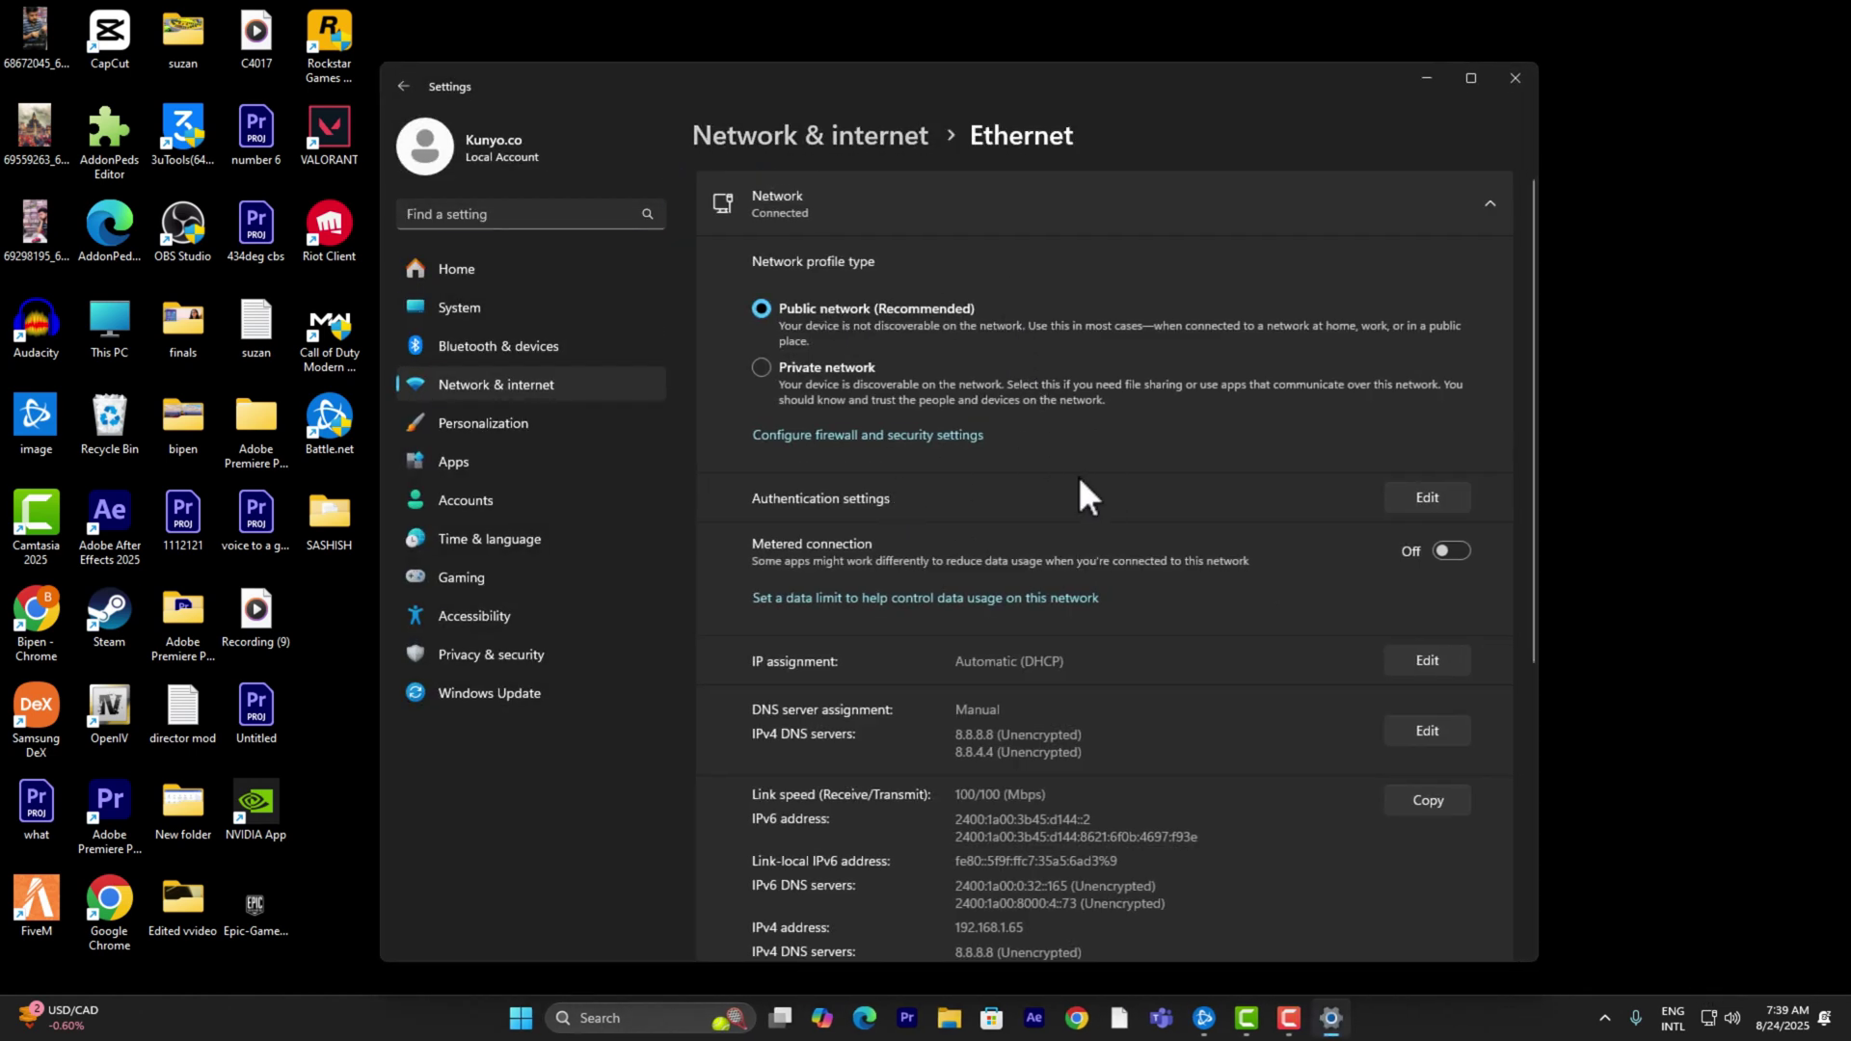
{"action": "scroll", "coordinate": [1080, 479], "scroll_direction": "down", "scroll_amount": 3}
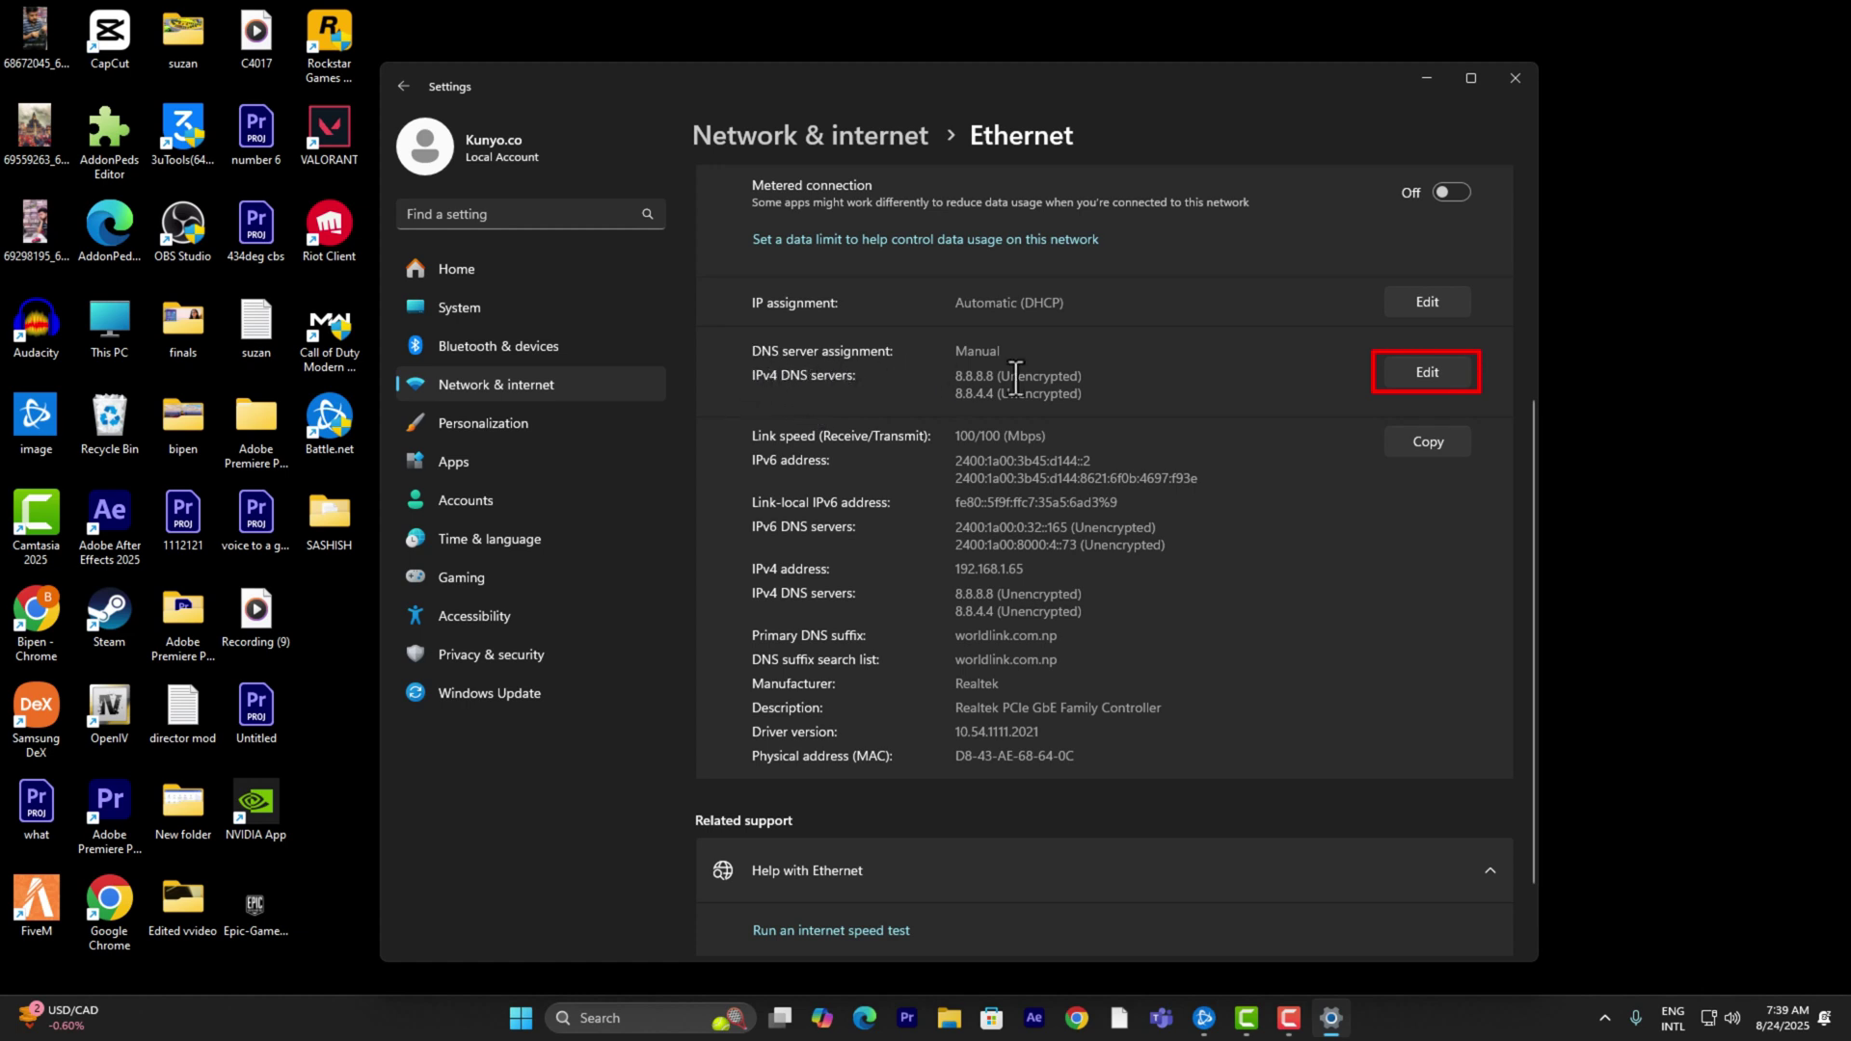
Step: Set the Ethernet DNS server assignment to Manual with IPv4 turned on
{"action": "left_click", "coordinate": [1427, 372]}
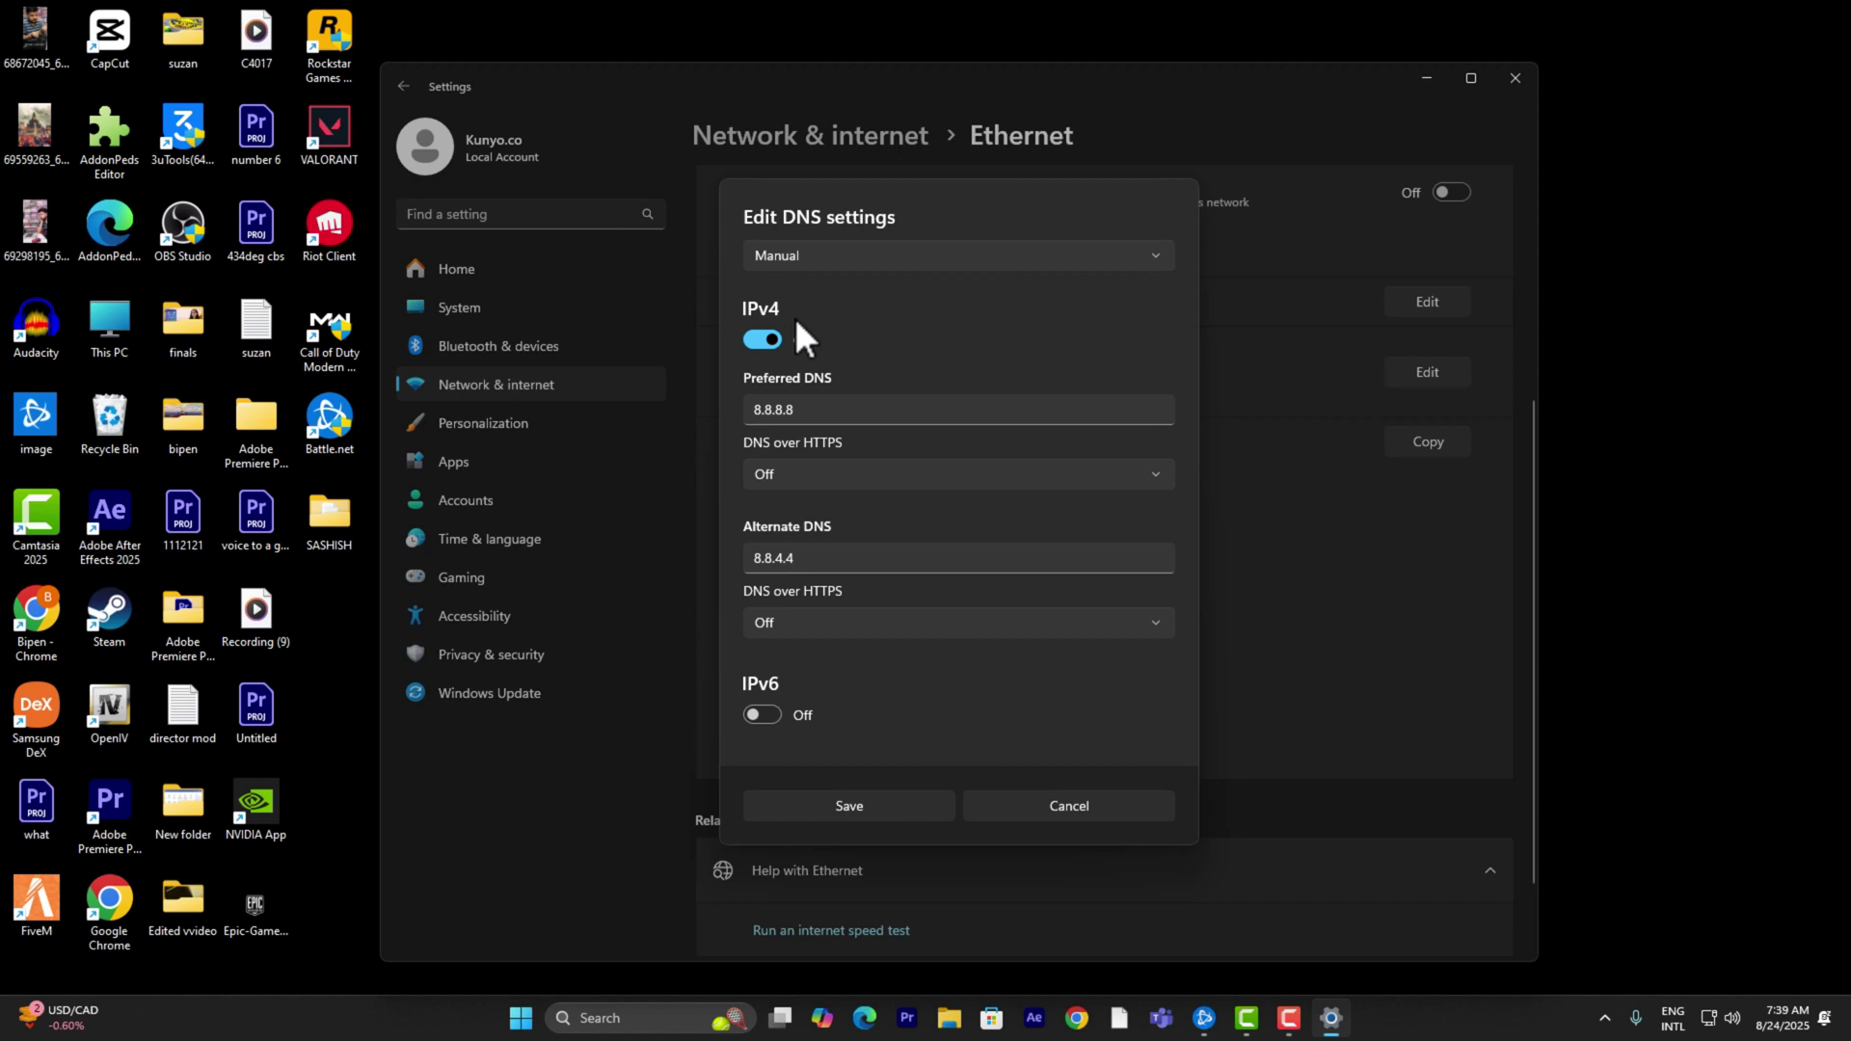
{"action": "left_click", "coordinate": [761, 338]}
{"action": "left_click", "coordinate": [817, 397]}
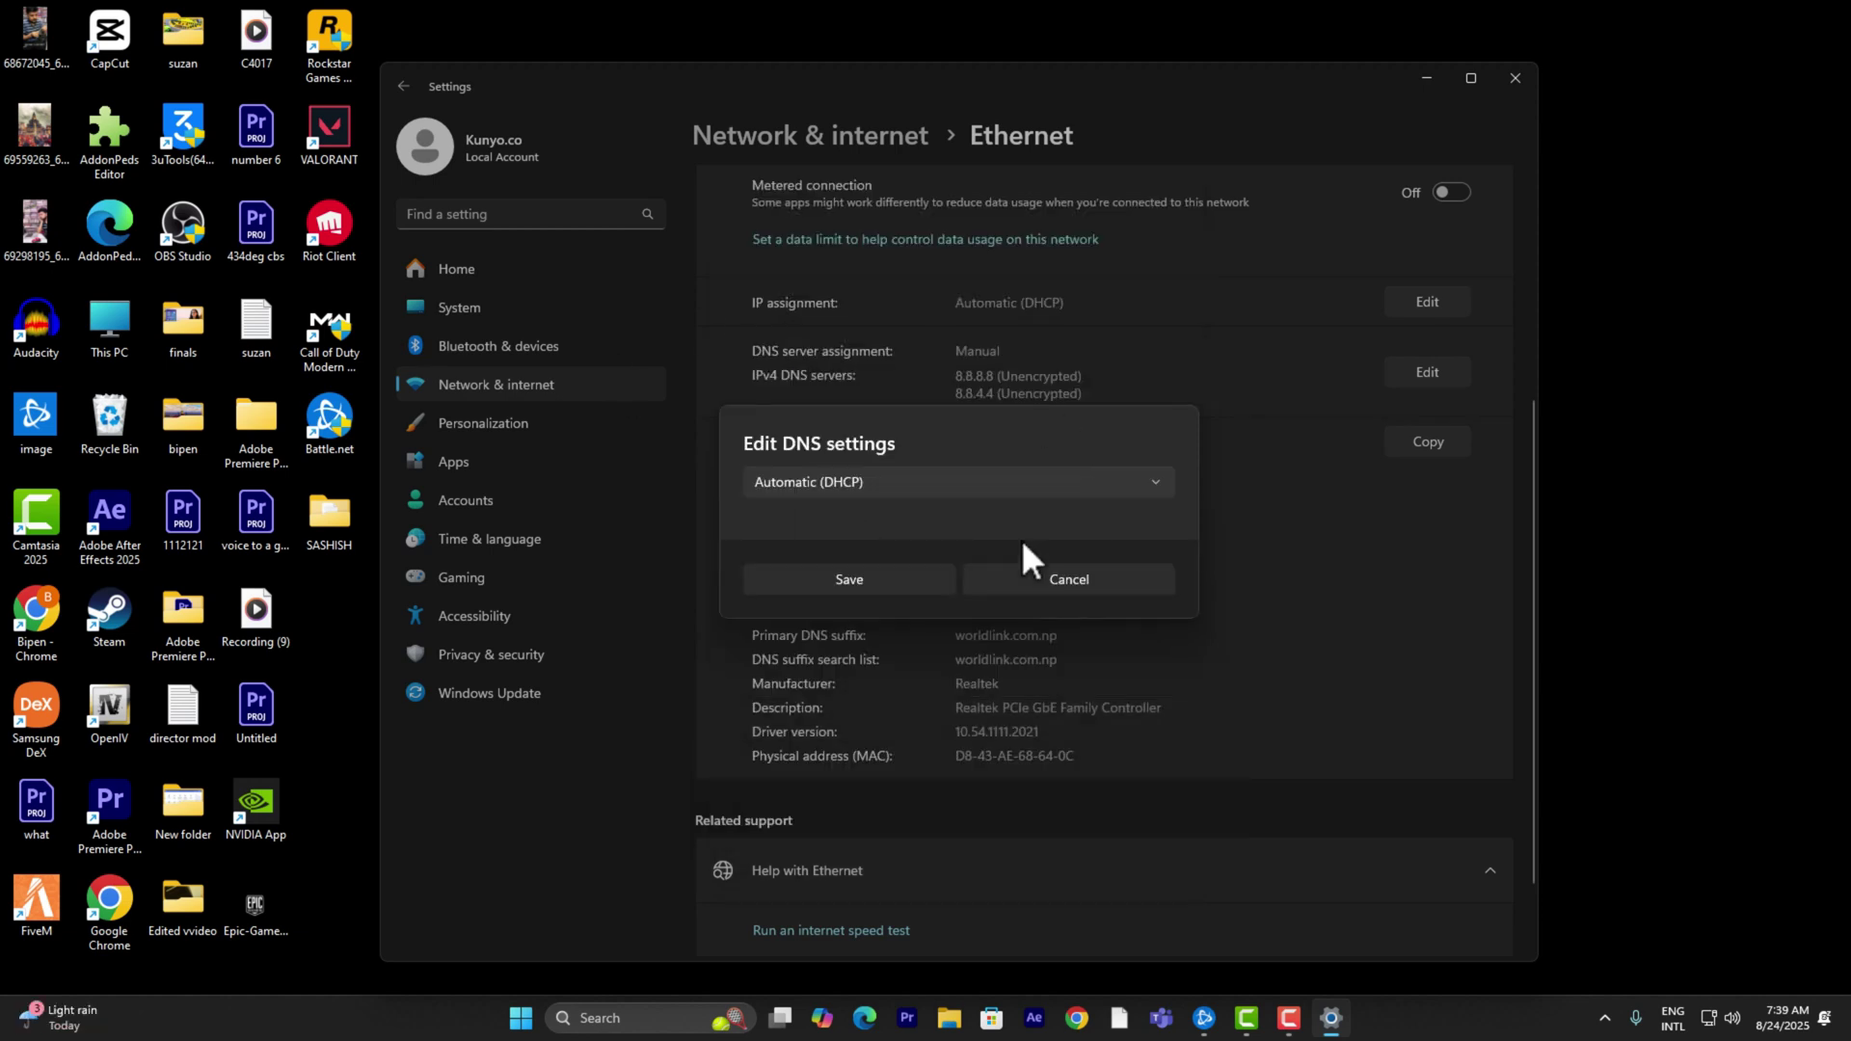
{"action": "left_click", "coordinate": [821, 478]}
{"action": "left_click", "coordinate": [802, 511]}
{"action": "left_click", "coordinate": [765, 483]}
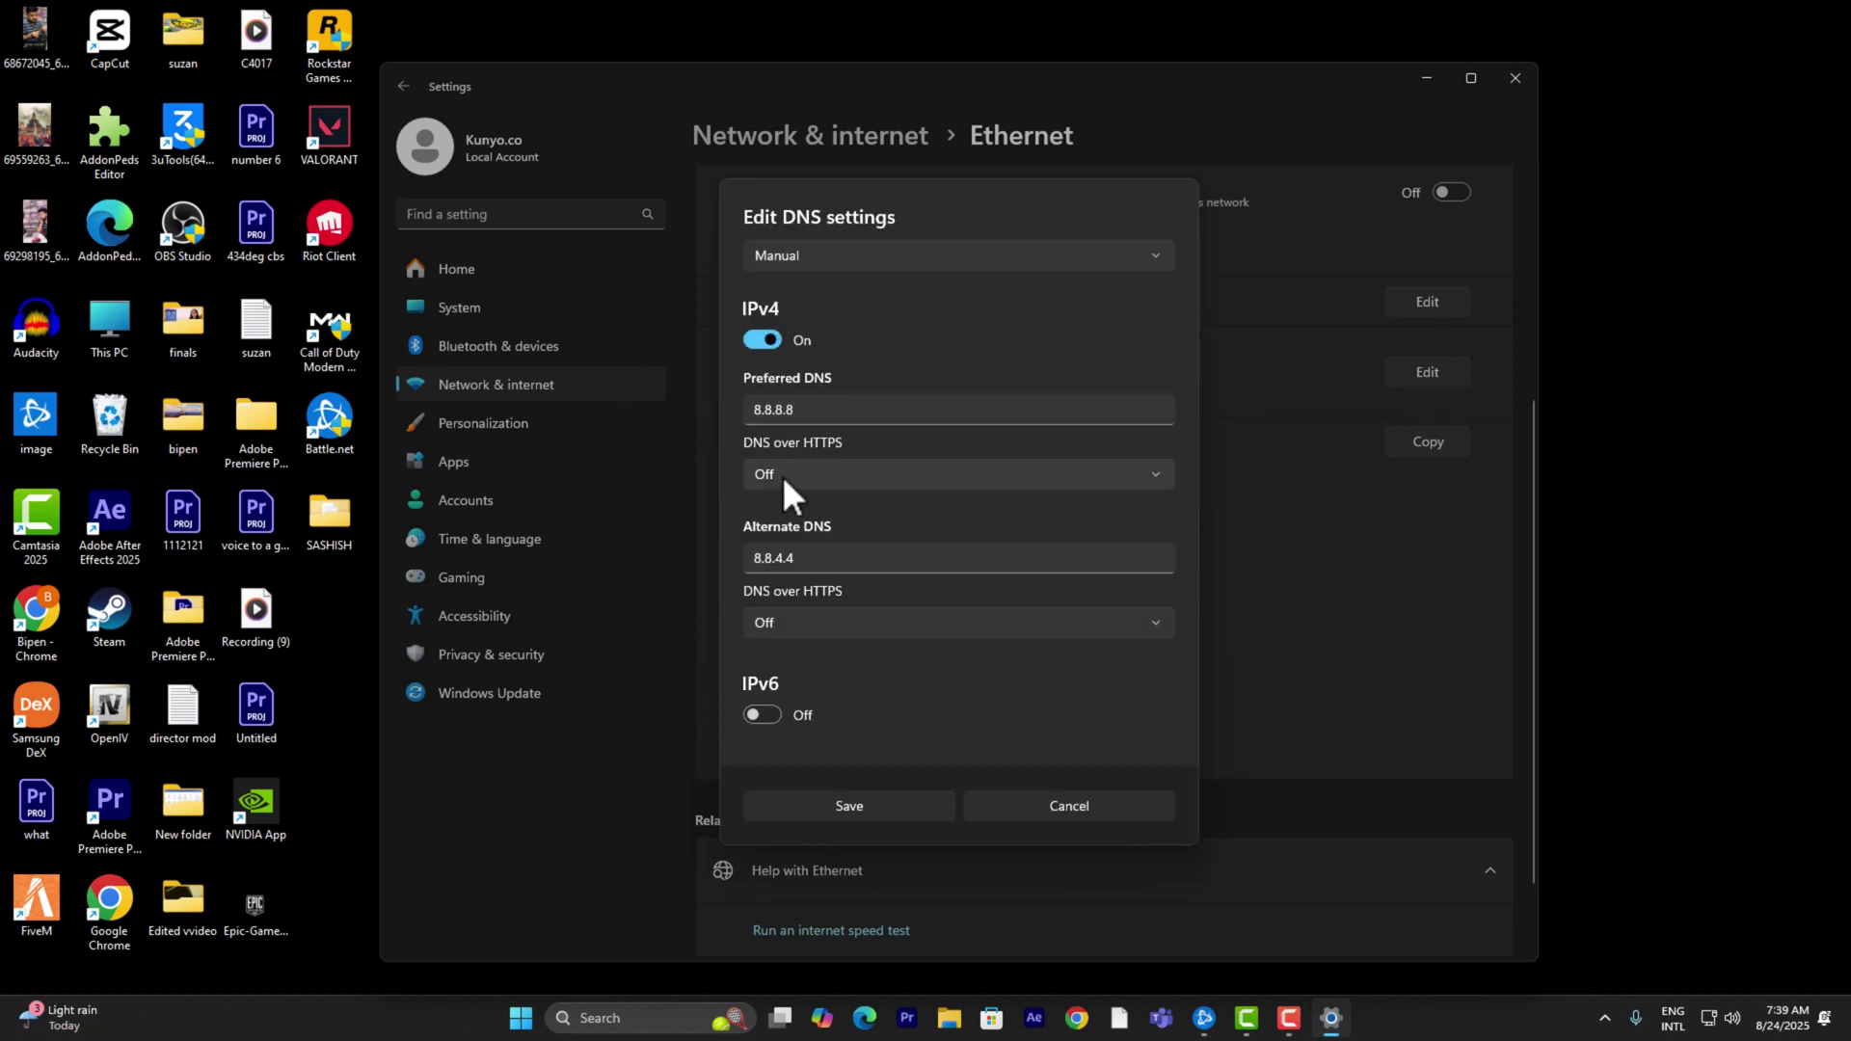
Step: Enter DNS servers 8.8.8.8 and 8.8.4.4, save, and close Settings
{"action": "left_click_drag", "start_coordinate": [834, 409], "coordinate": [749, 410]}
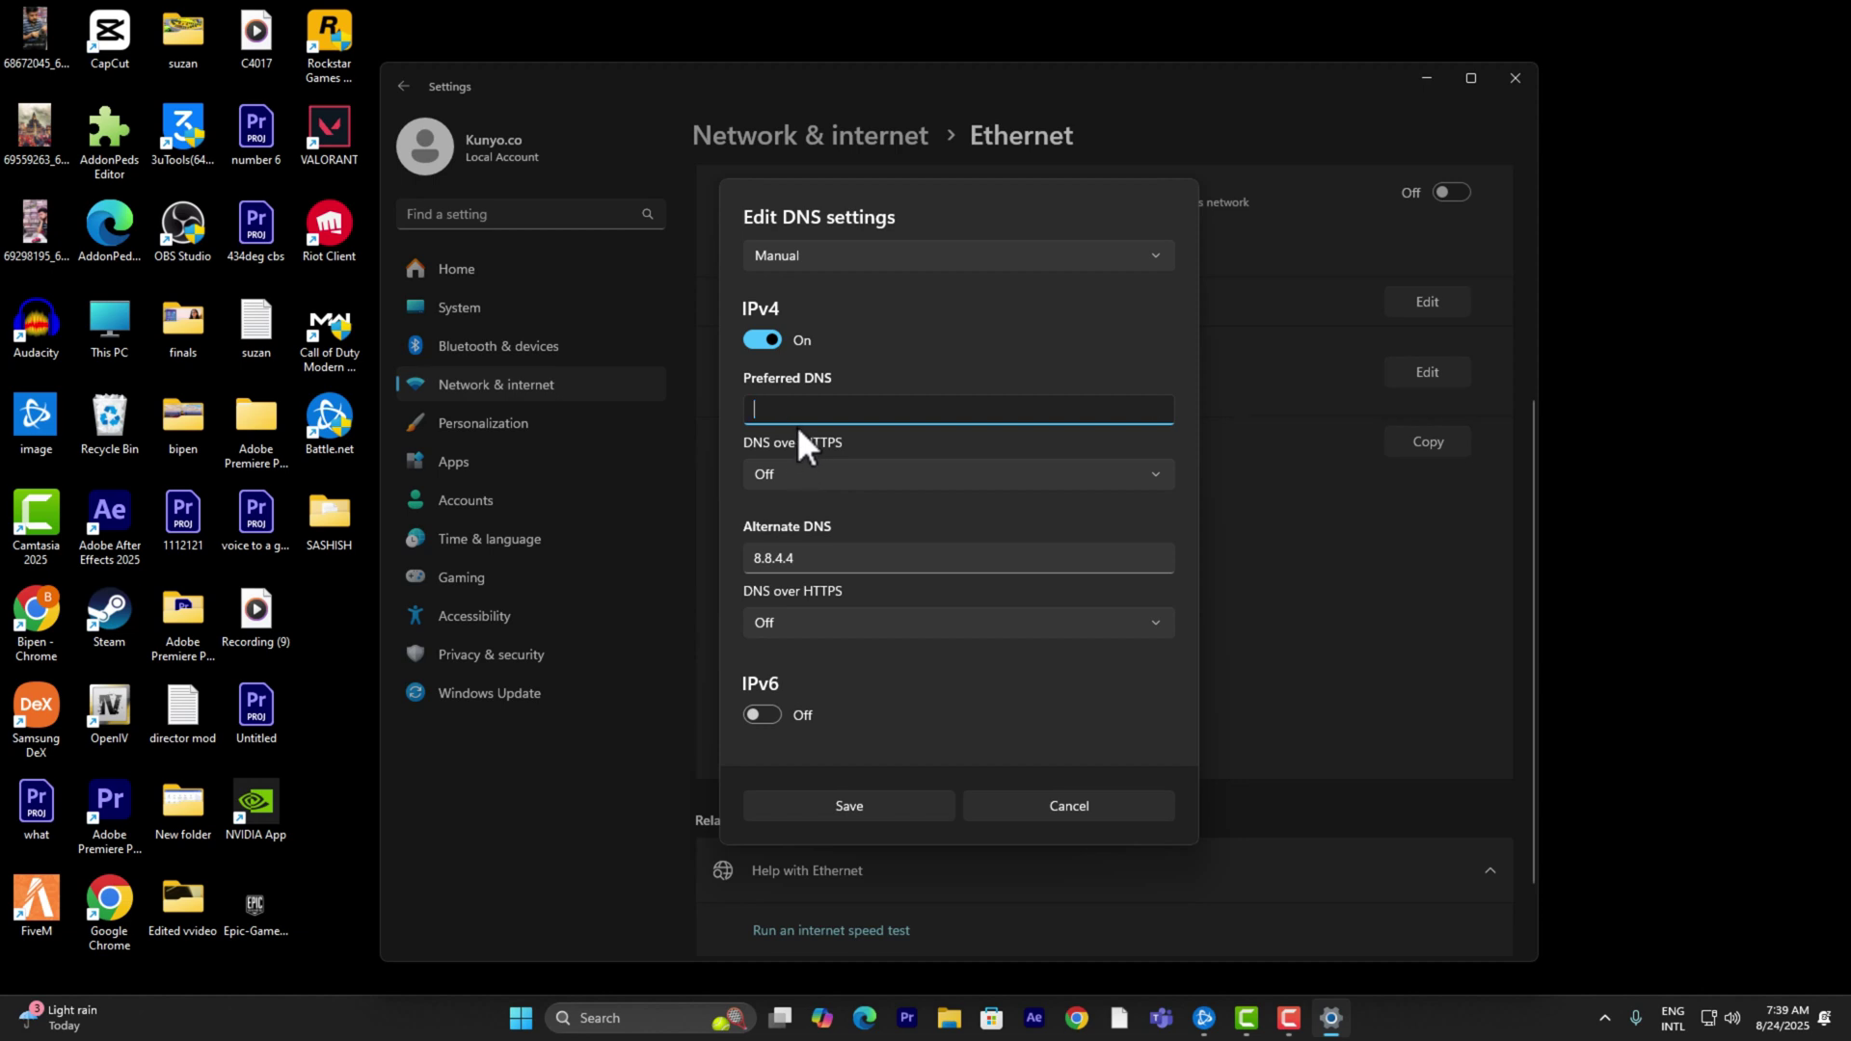
{"action": "type", "text": "8.8.8.8"}
{"action": "left_click_drag", "start_coordinate": [852, 558], "coordinate": [708, 554]}
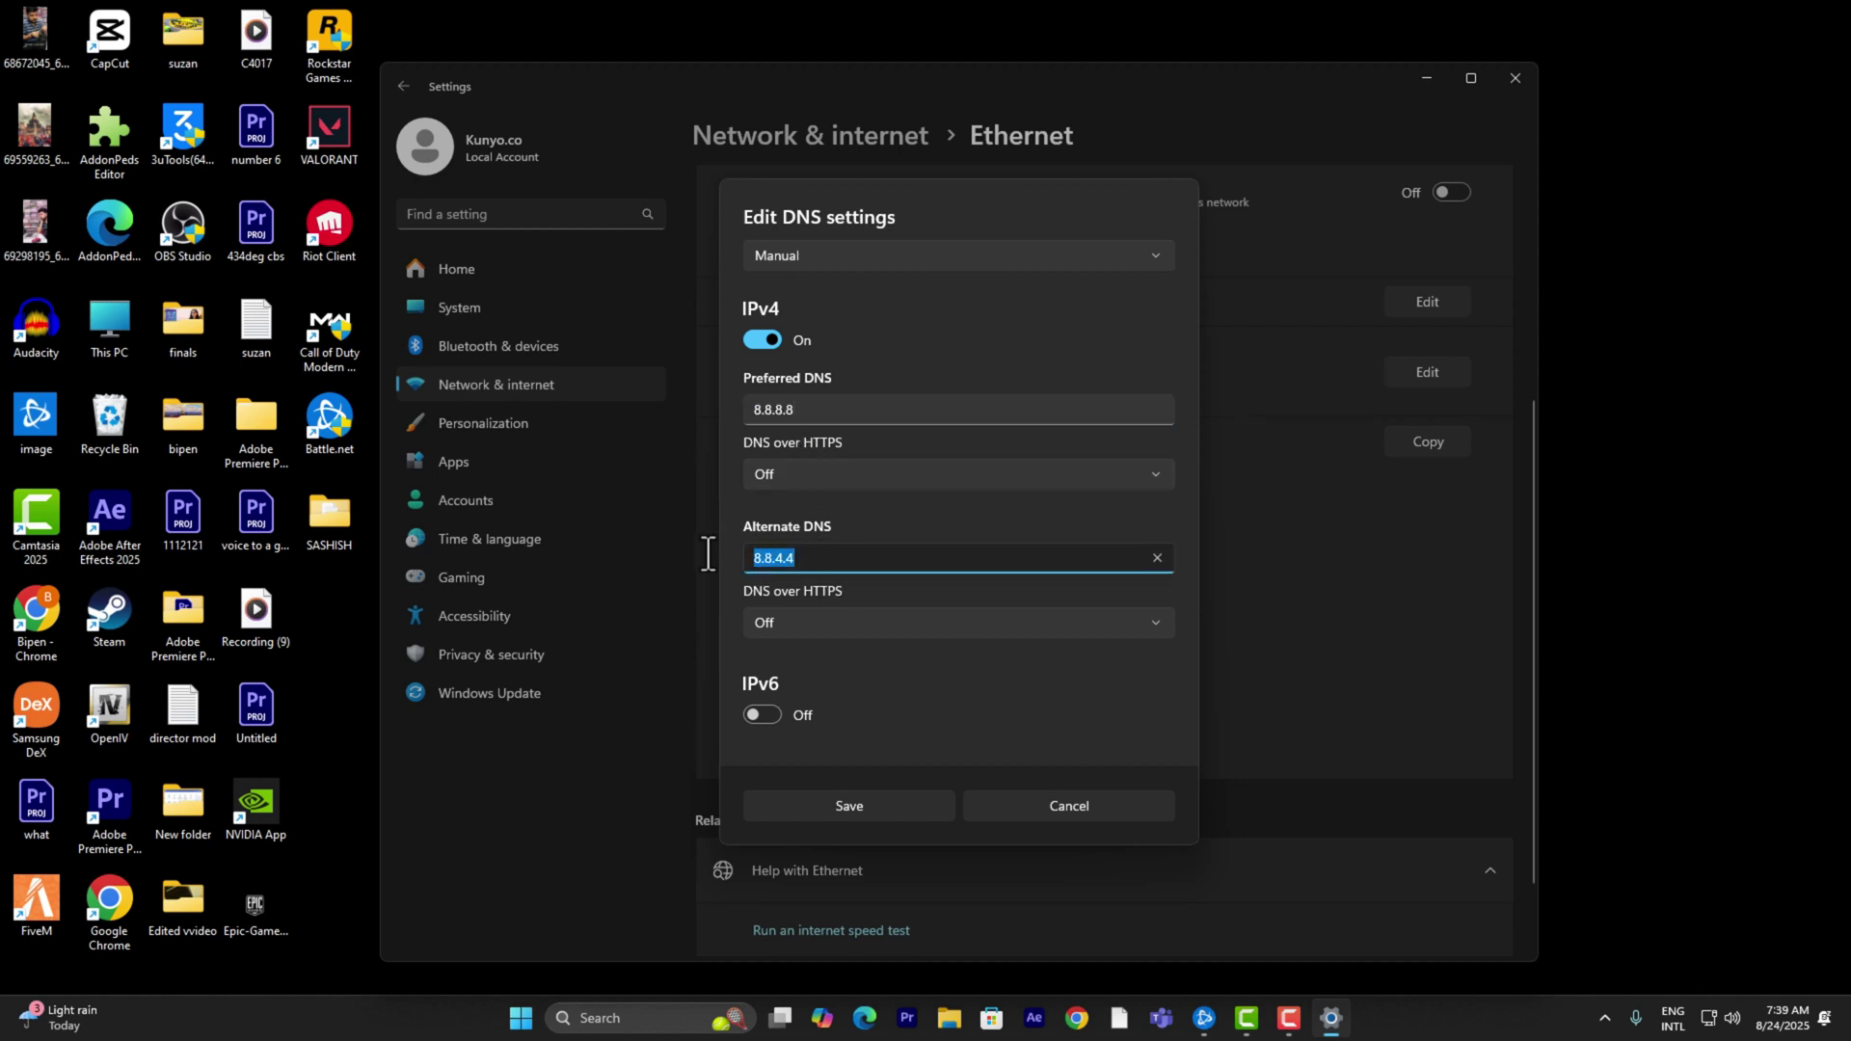
{"action": "key", "text": "BackSpace"}
{"action": "type", "text": "8.8.4.4"}
{"action": "left_click", "coordinate": [889, 807]}
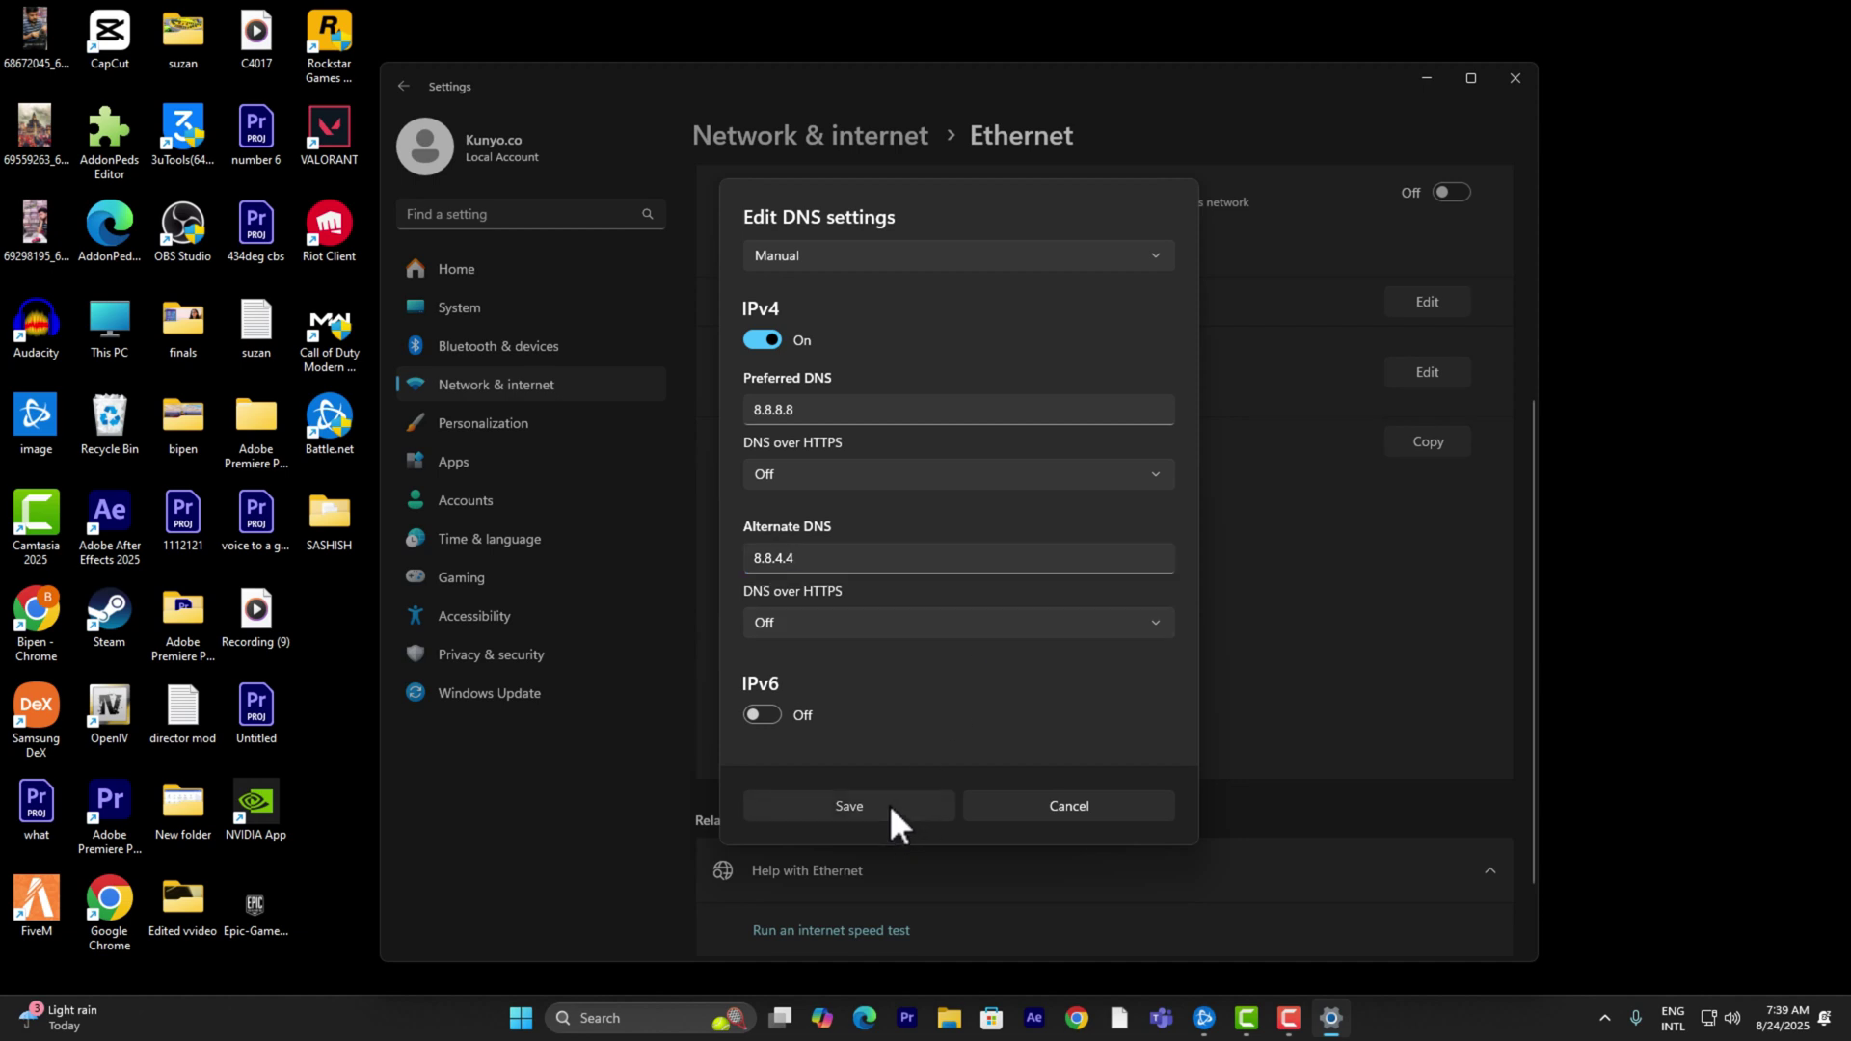
{"action": "left_click", "coordinate": [1519, 84]}
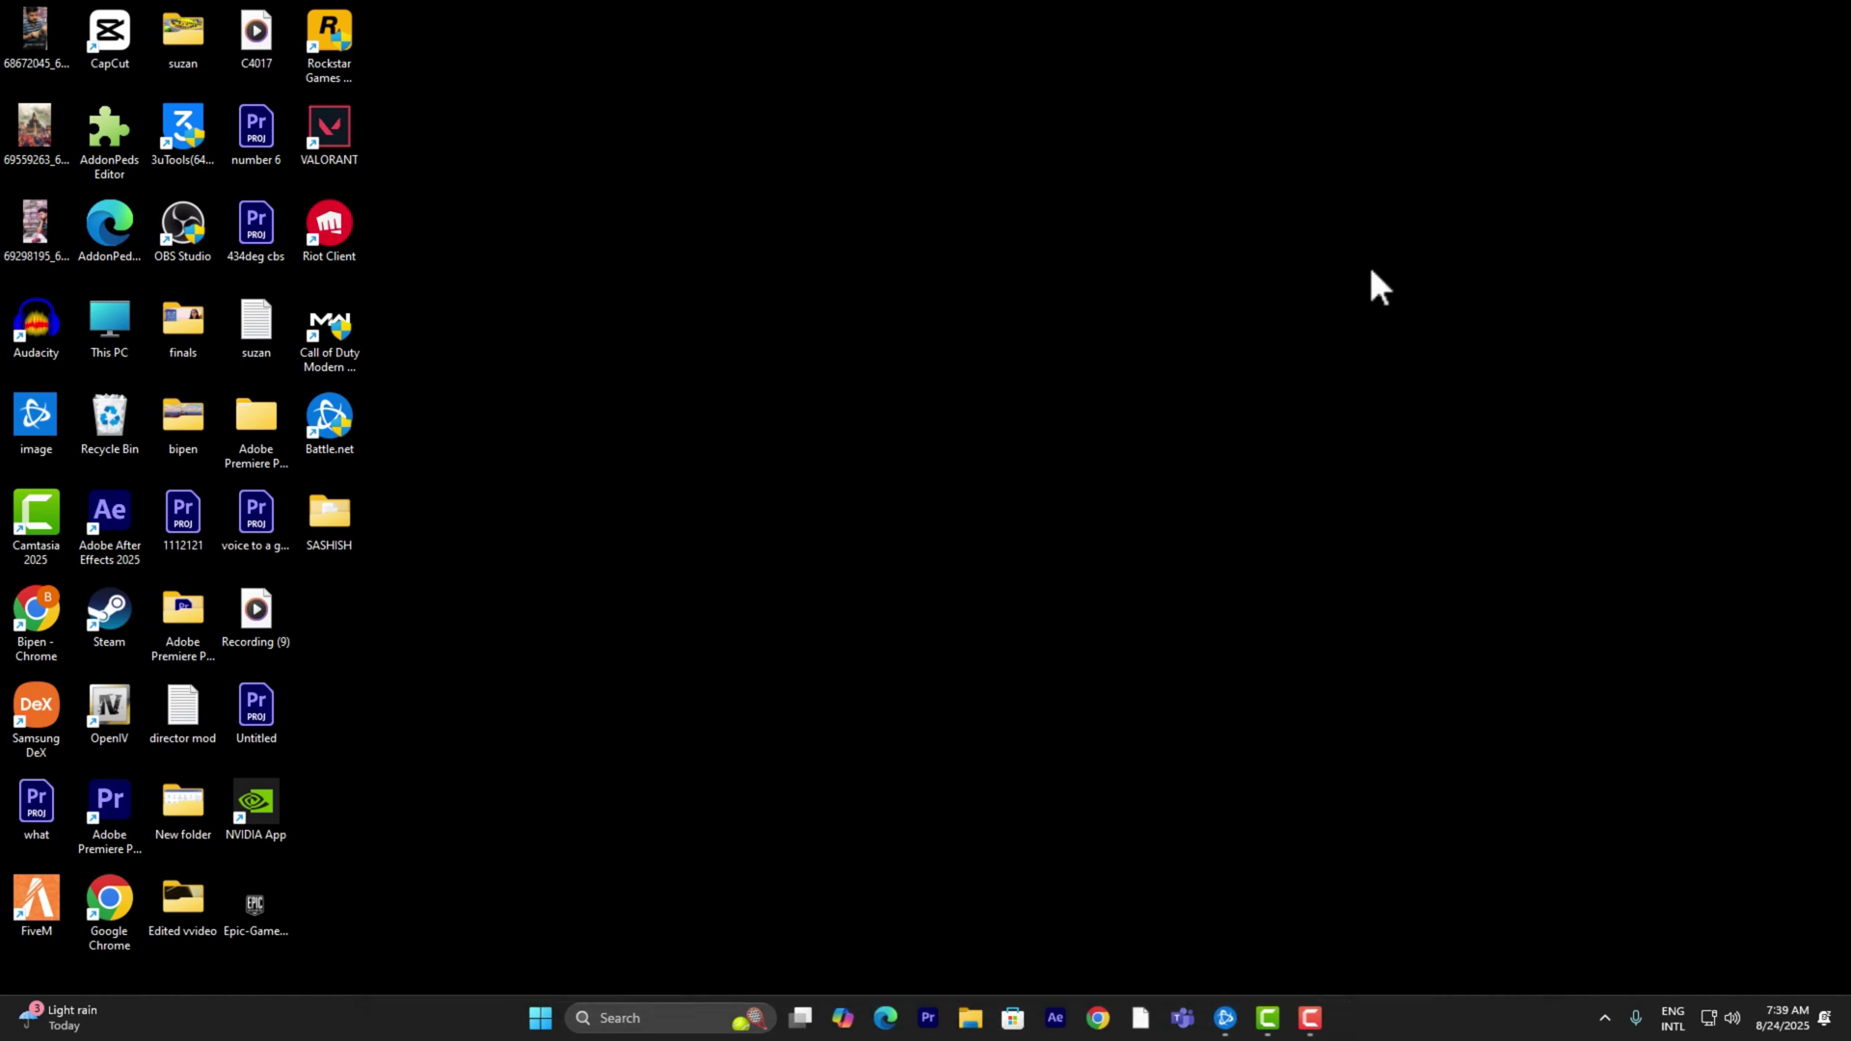
Step: Launch Command Prompt as administrator from Start search
{"action": "key", "text": "super"}
{"action": "type", "text": "c"}
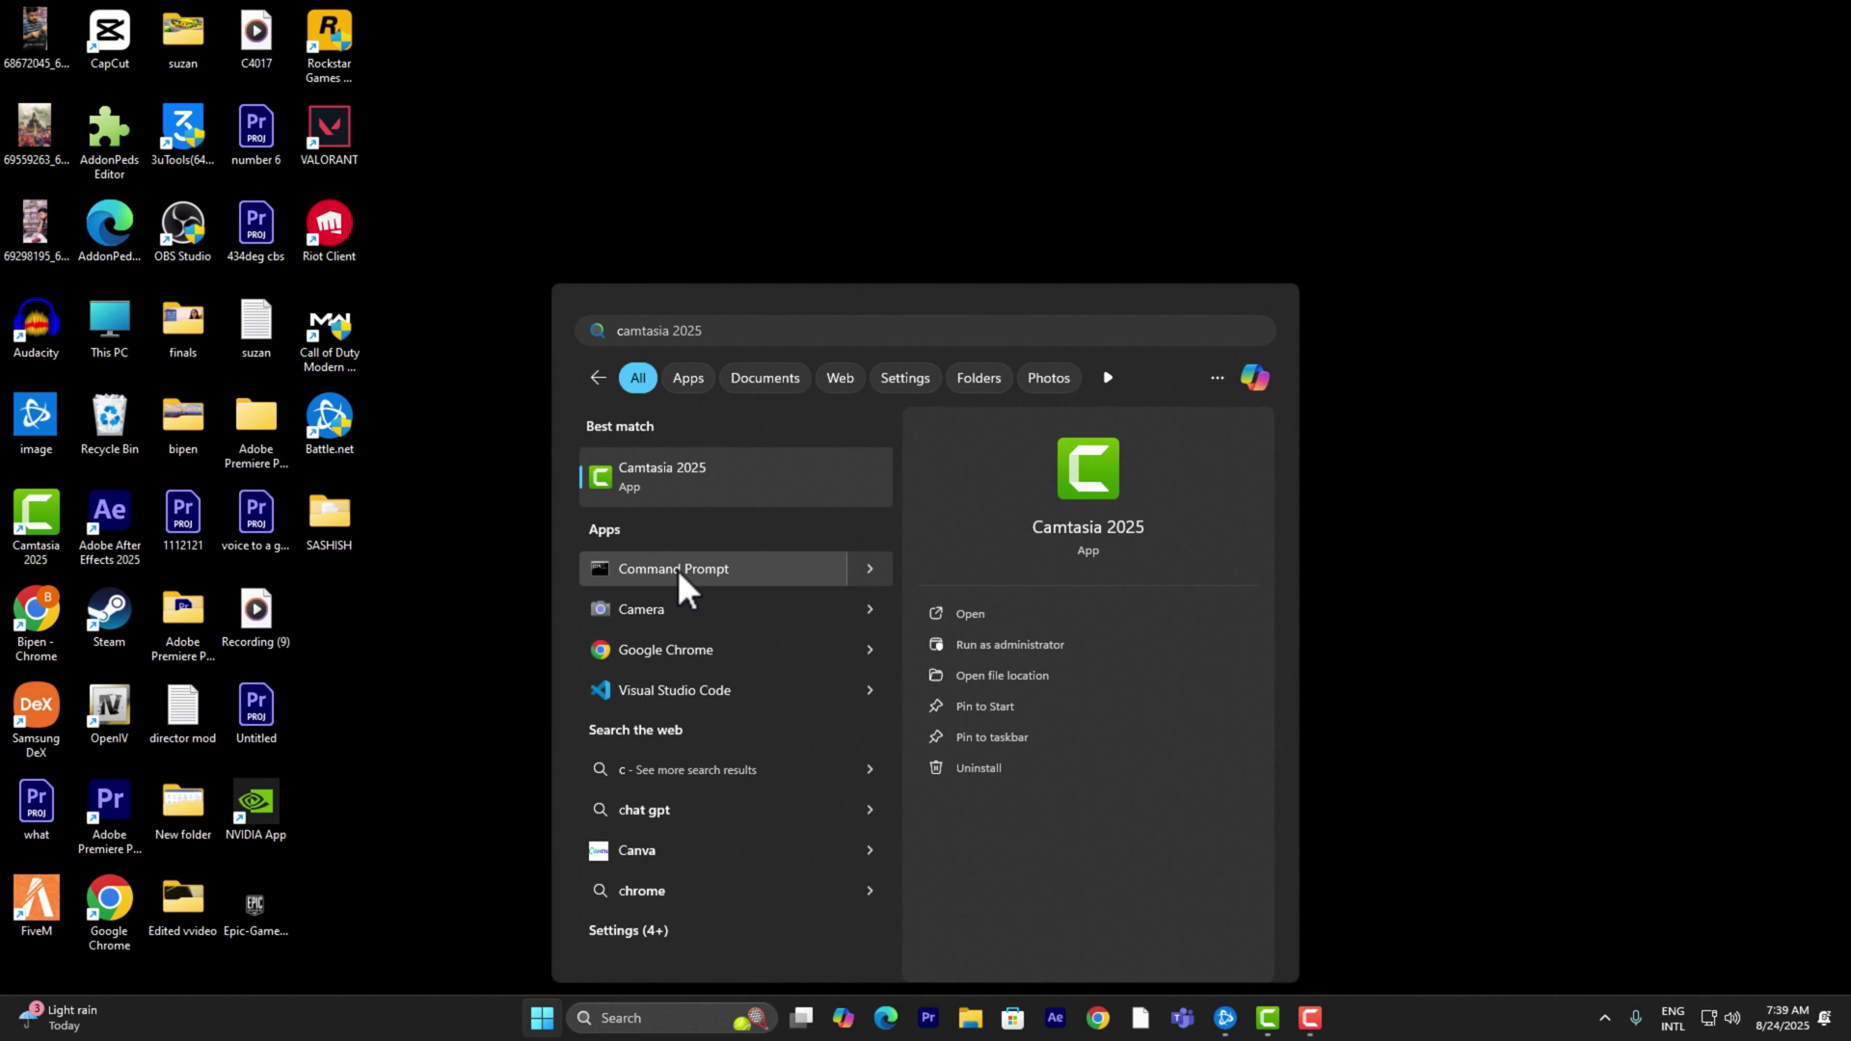
{"action": "right_click", "coordinate": [677, 569]}
{"action": "left_click", "coordinate": [814, 602]}
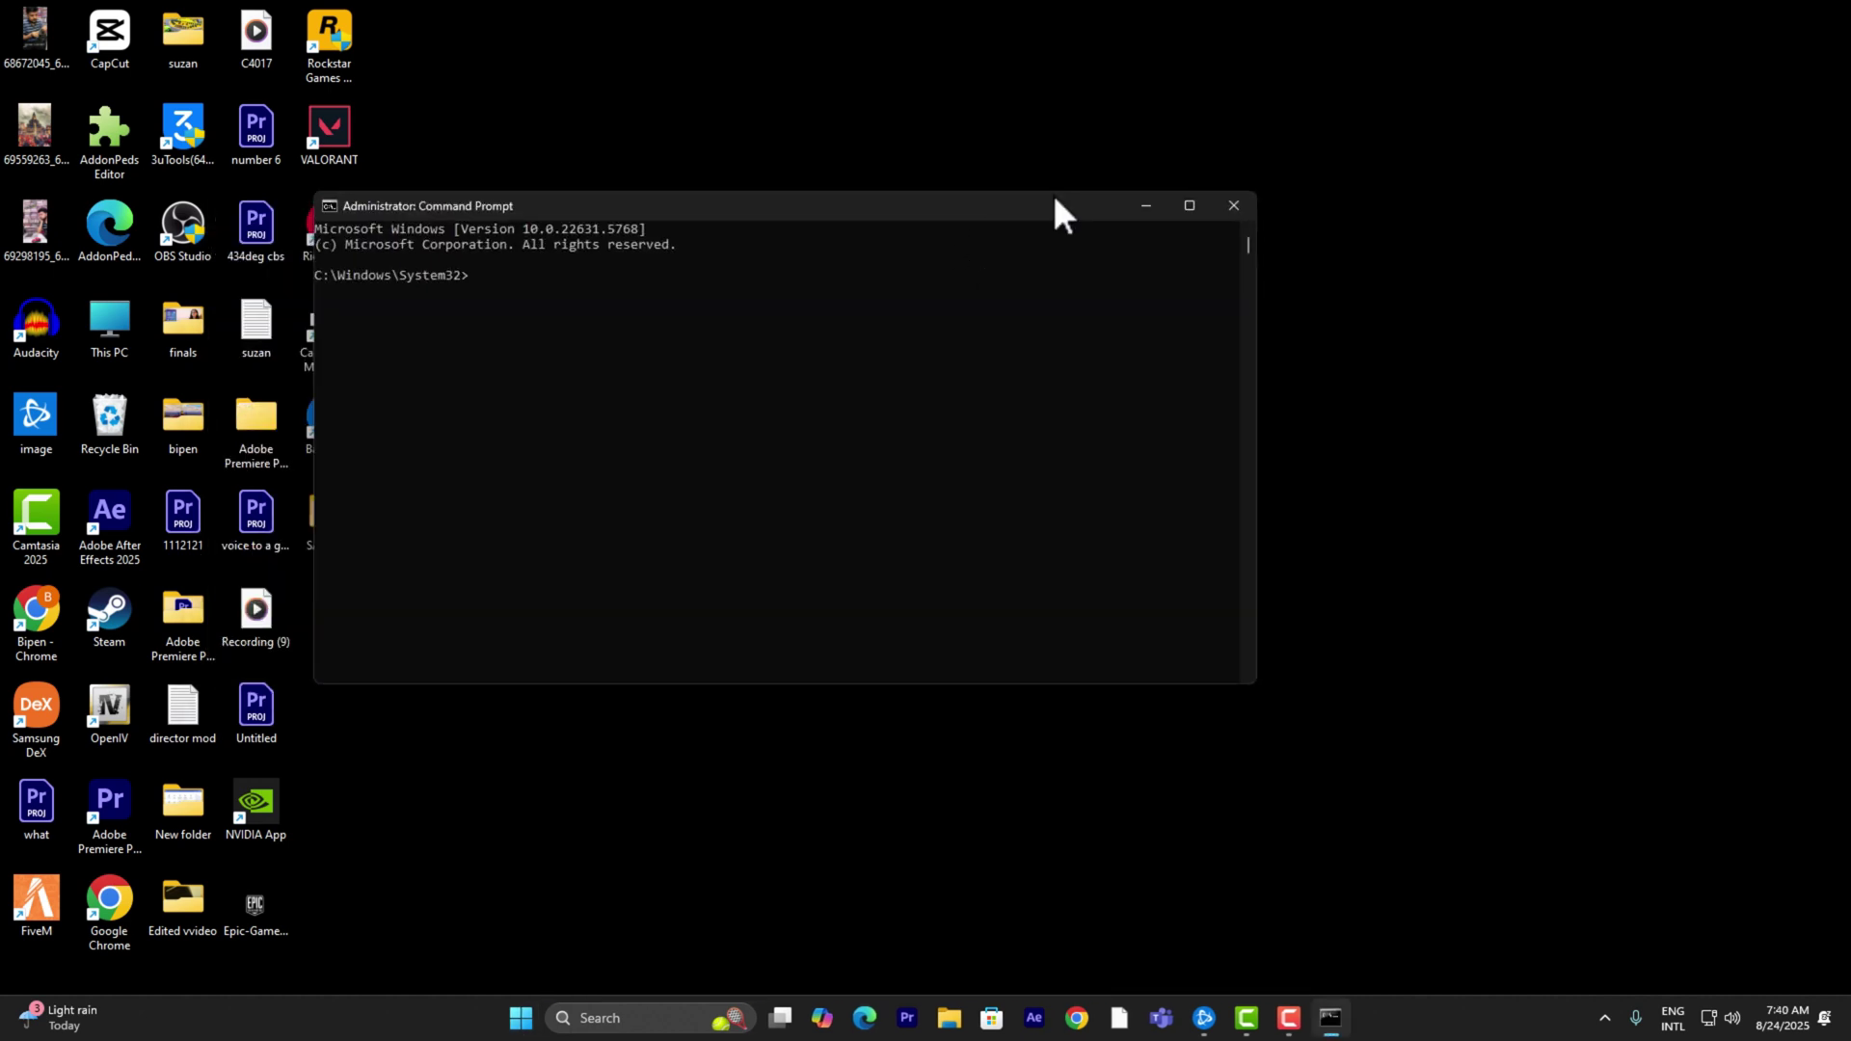
{"action": "type", "text": "ip"}
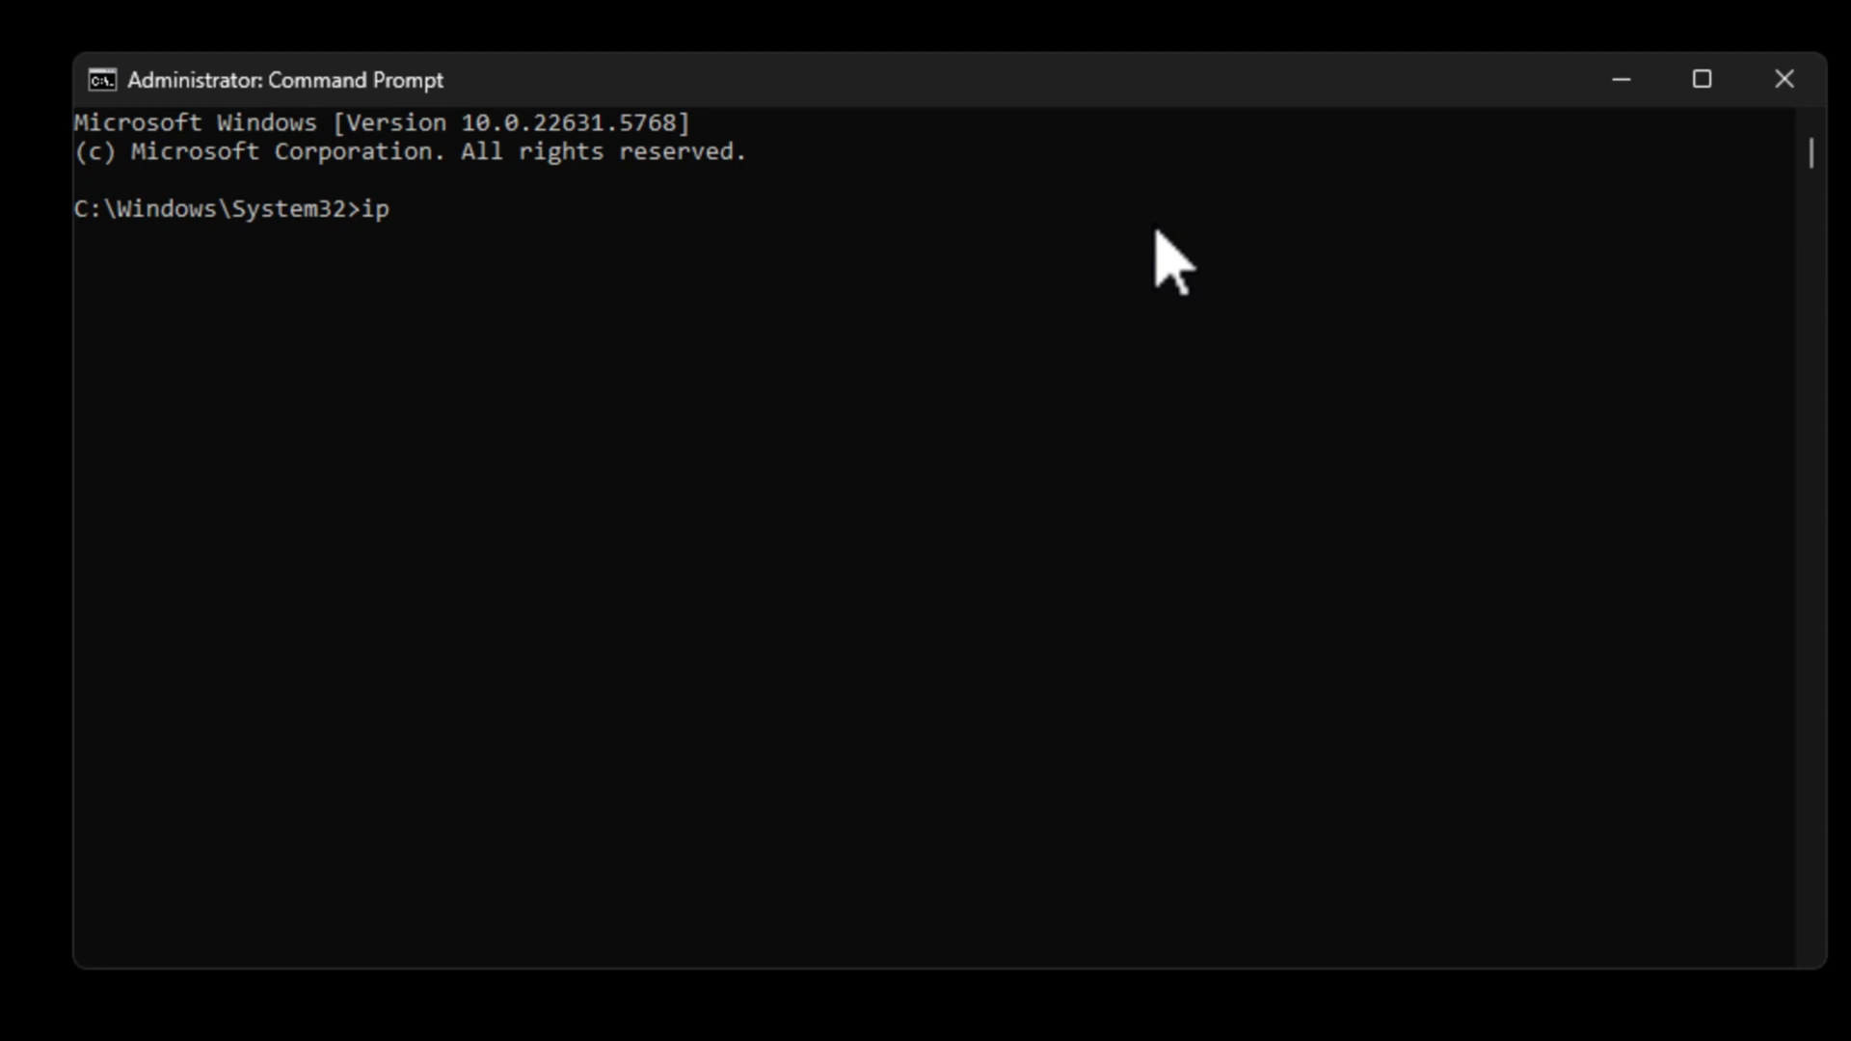
{"action": "type", "text": "config /"}
{"action": "type", "text": "flushn"}
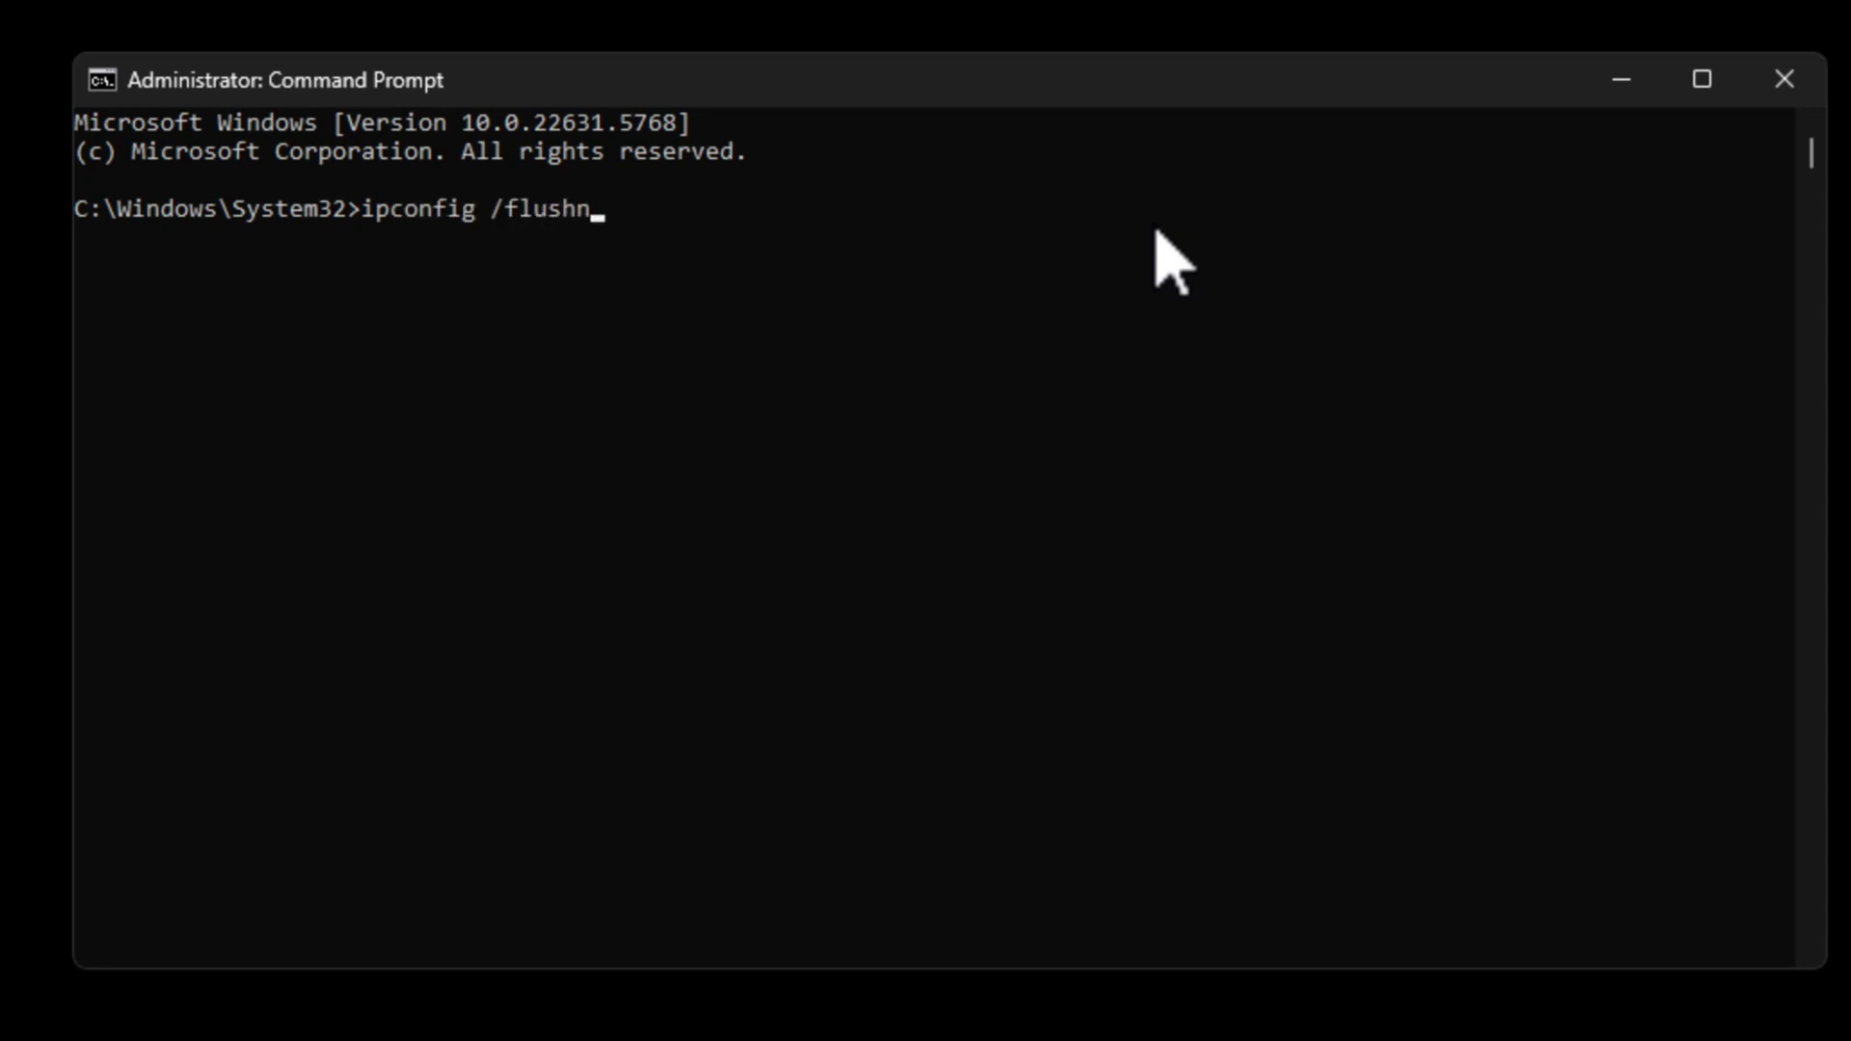
{"action": "key", "text": "BackSpace"}
{"action": "type", "text": "dns"}
Step: Run ipconfig /flushdns, then netsh winsock reset
{"action": "key", "text": "Return"}
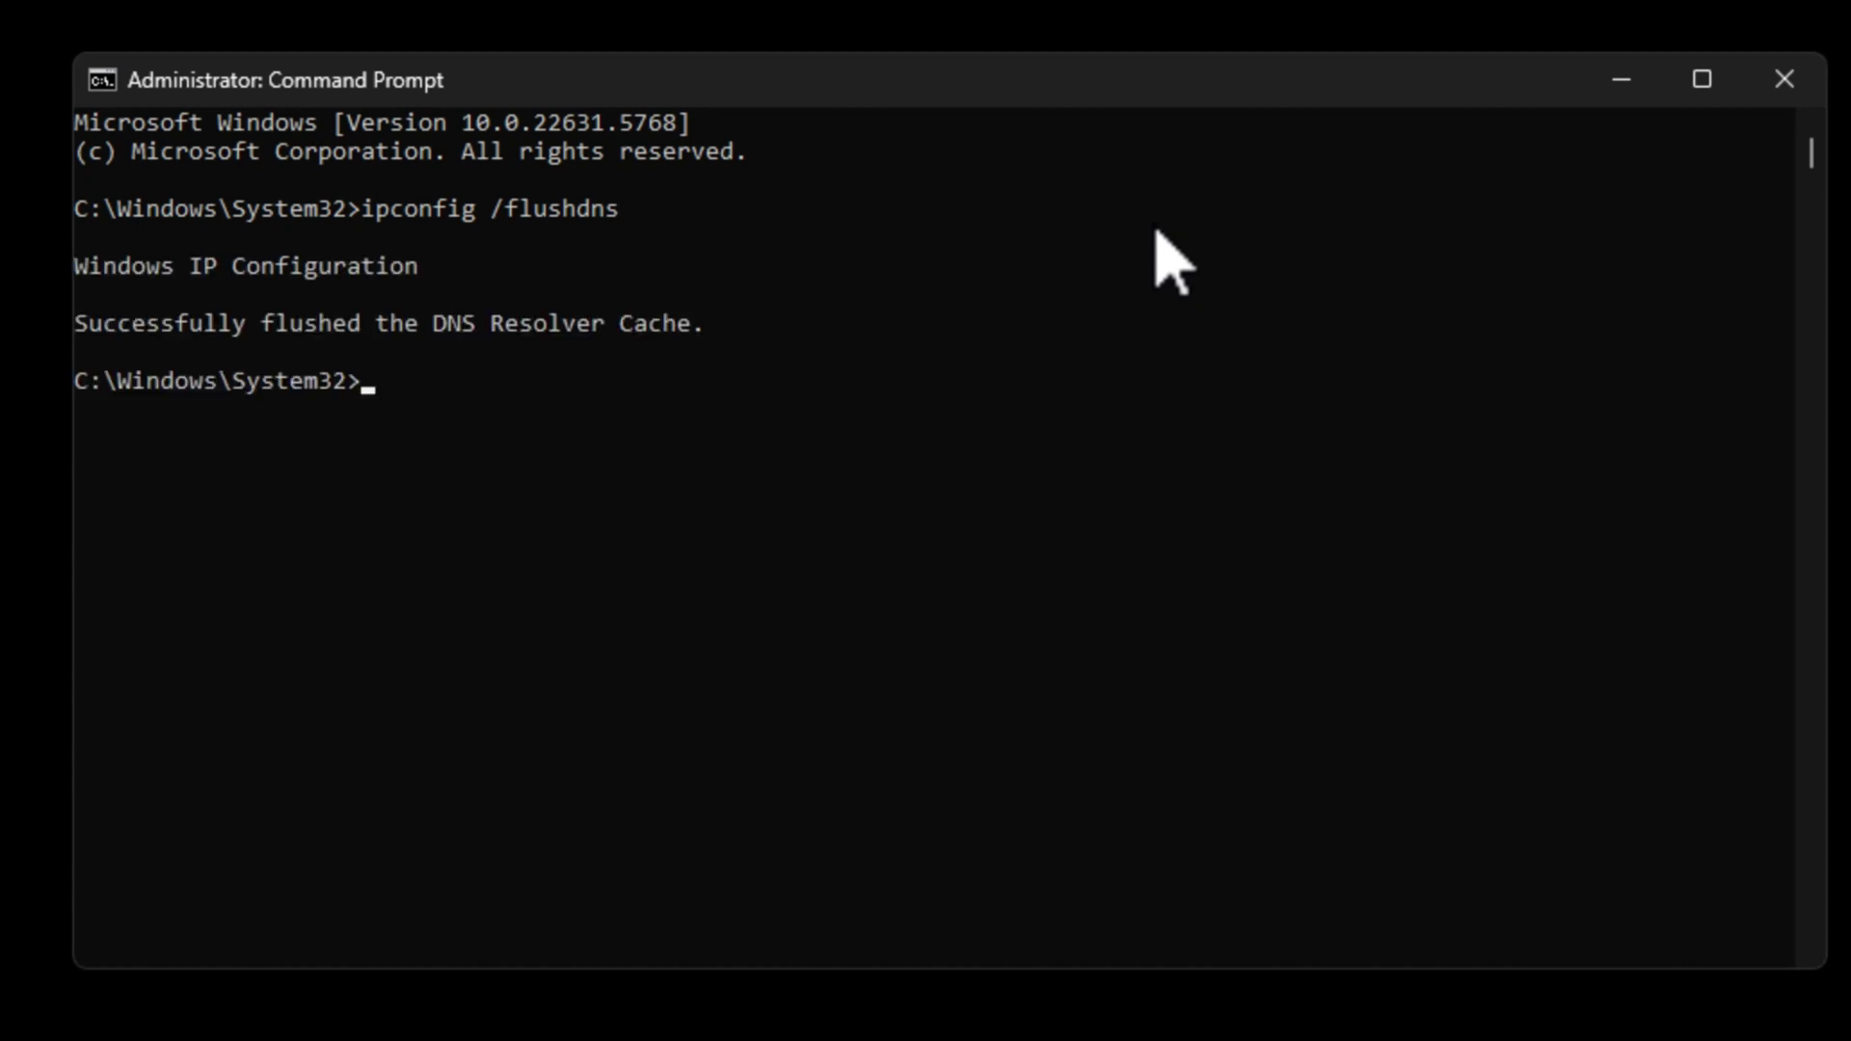
{"action": "type", "text": "n"}
{"action": "type", "text": "netsh wo"}
{"action": "key", "text": "BackSpace"}
{"action": "type", "text": "i"}
{"action": "type", "text": "nsock"}
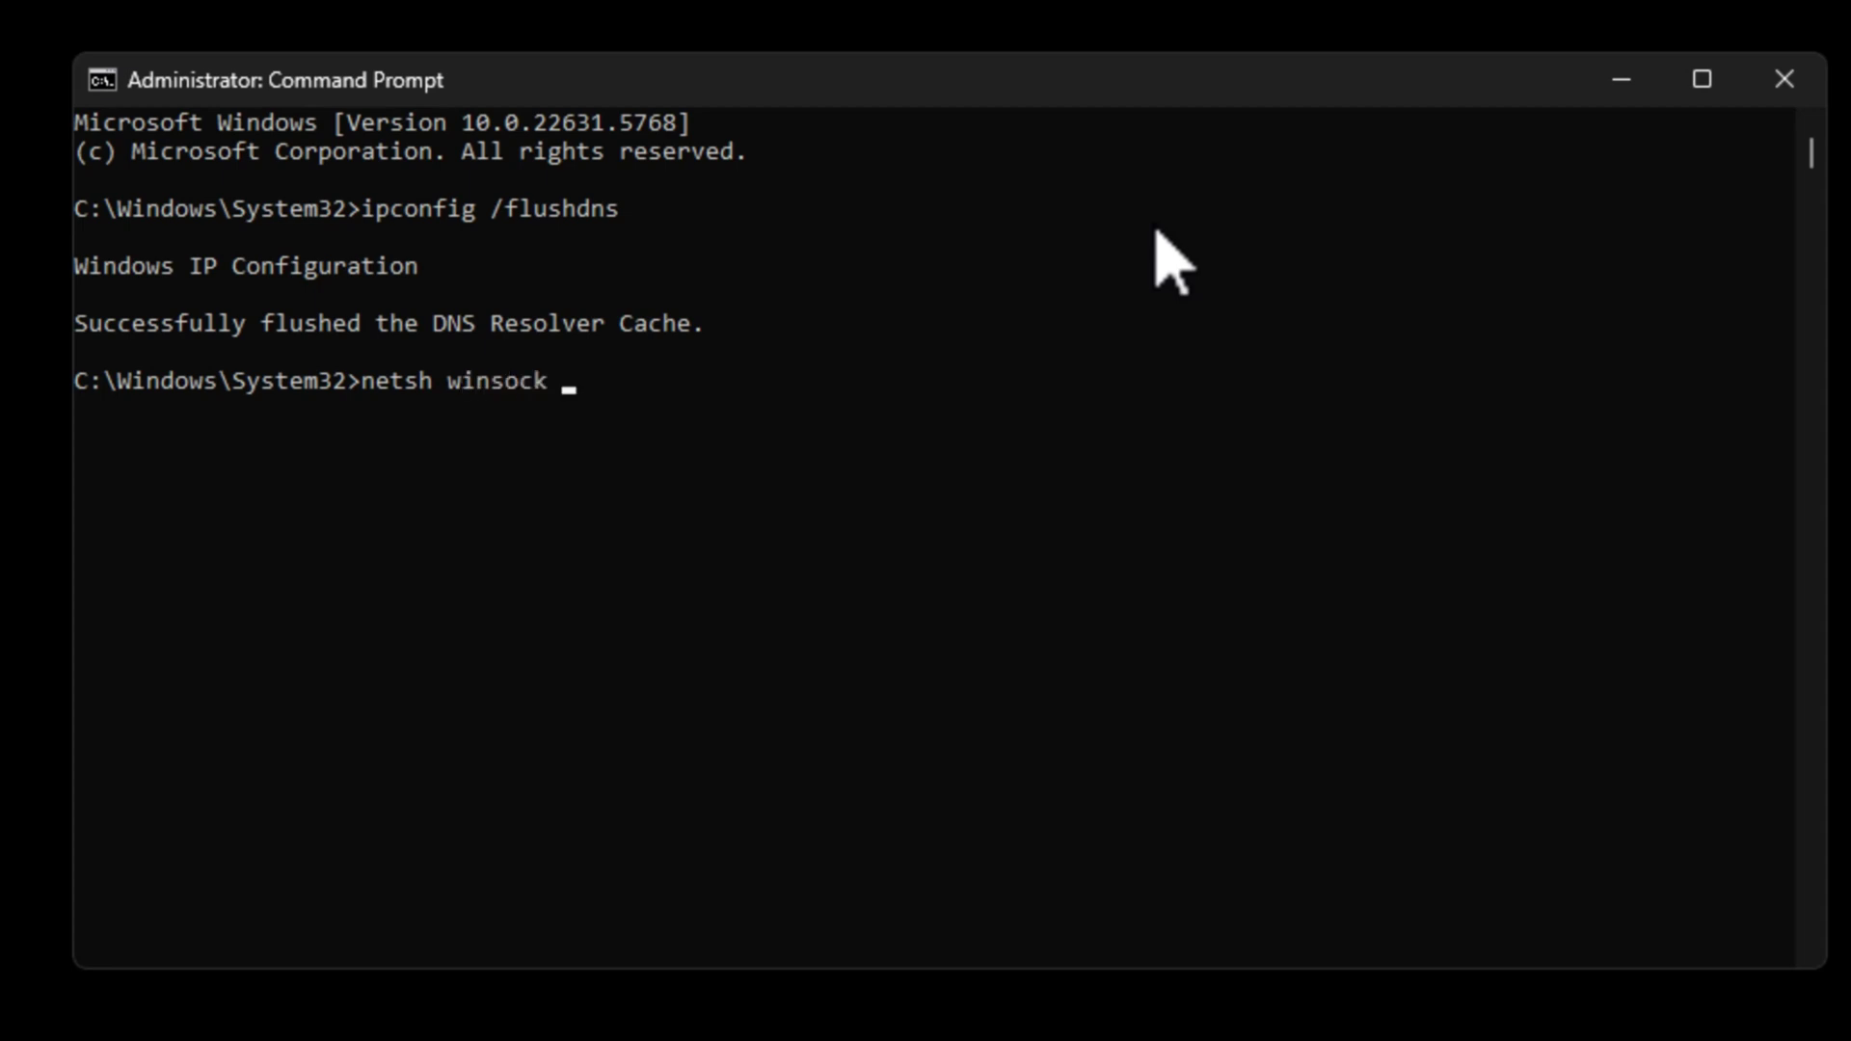
{"action": "type", "text": " reset"}
{"action": "key", "text": "Return"}
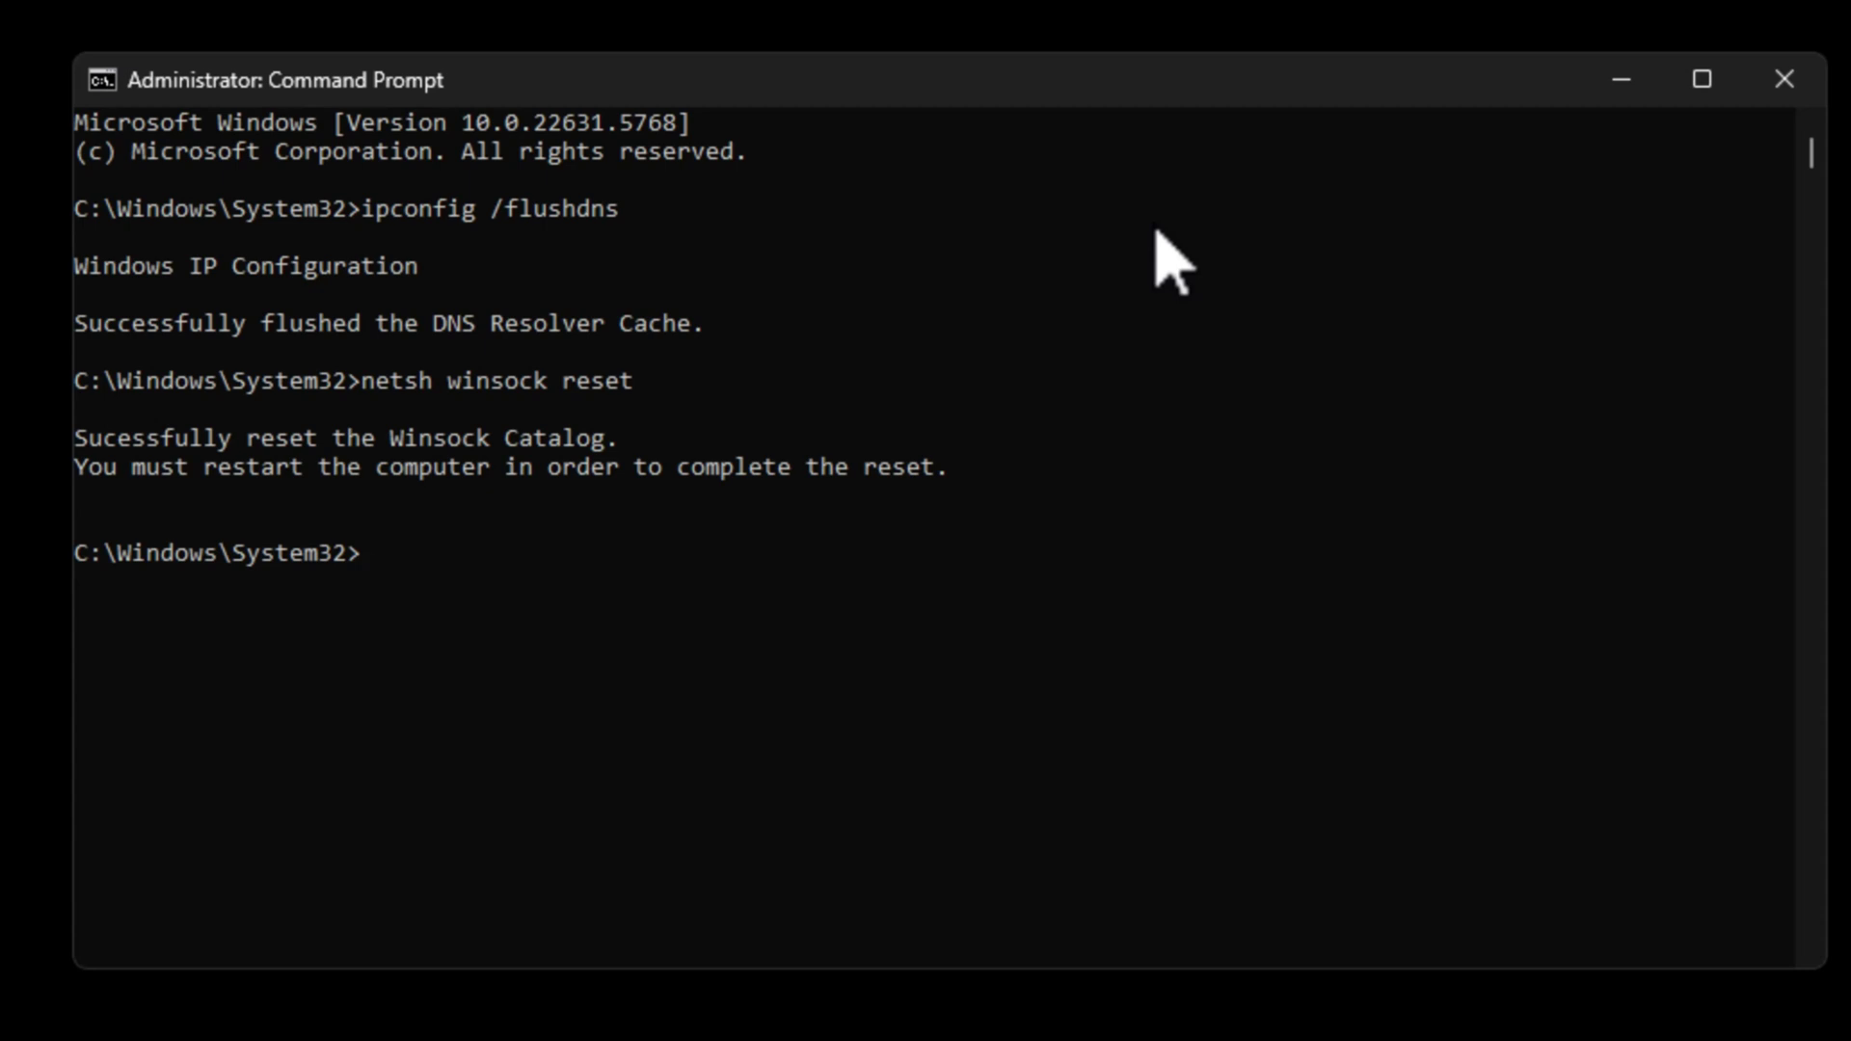
{"action": "type", "text": "ipcon"}
{"action": "type", "text": "fig /renew"}
Step: Run ipconfig /renew to renew the Ethernet adapter's IP addresses
{"action": "key", "text": "Return"}
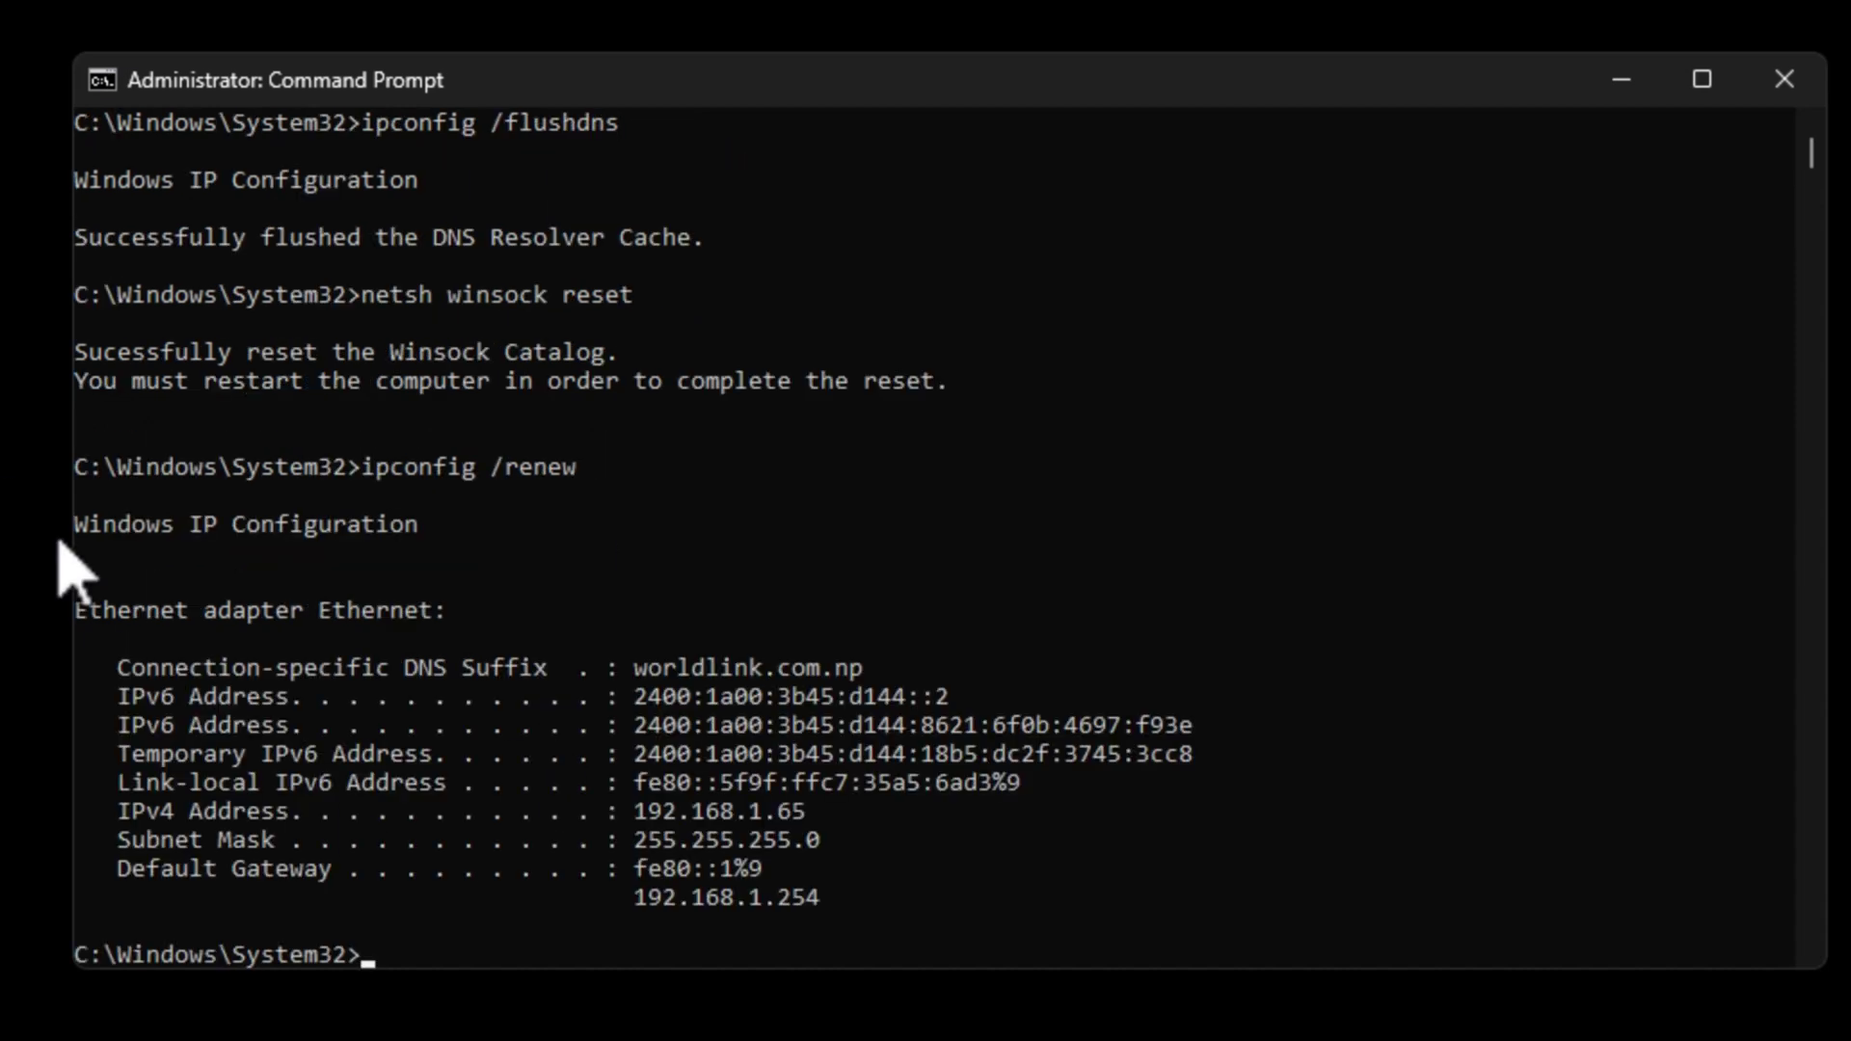
{"action": "scroll", "coordinate": [941, 665], "scroll_direction": "down", "scroll_amount": 3}
{"action": "scroll", "coordinate": [947, 673], "scroll_direction": "down", "scroll_amount": 3}
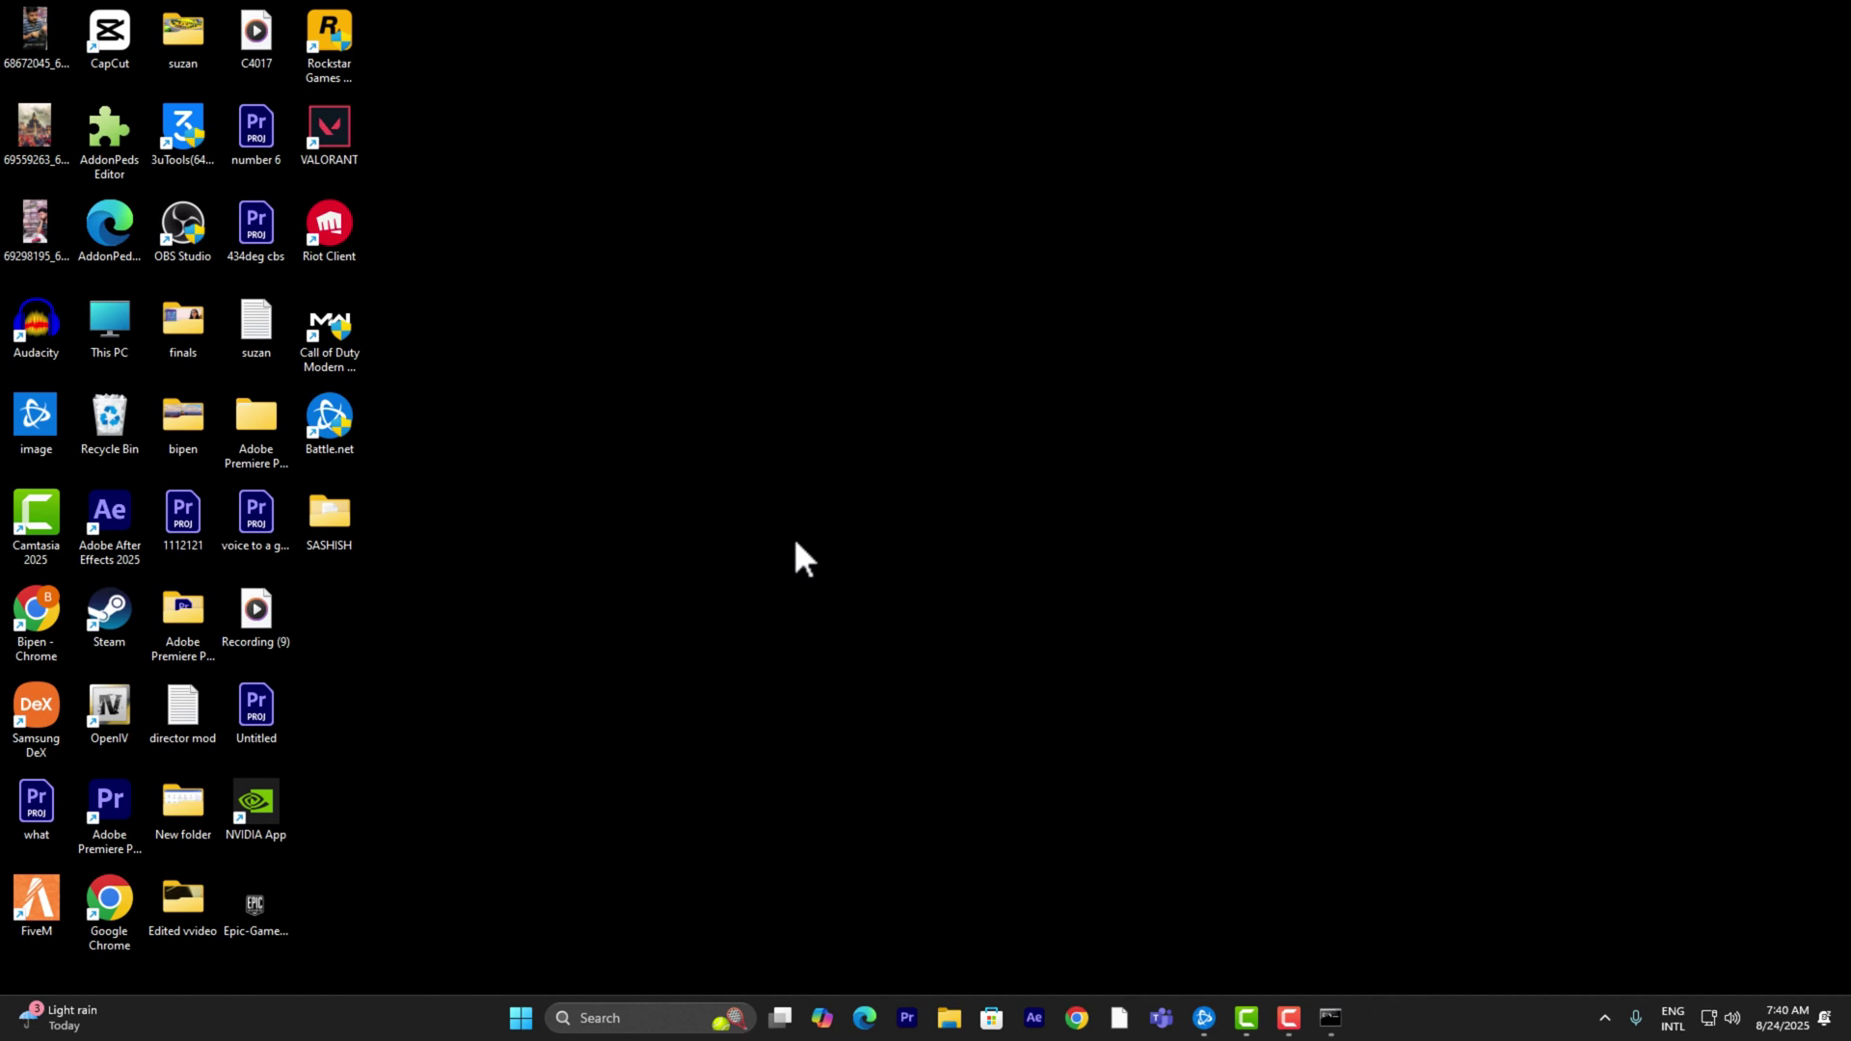
Step: Launch the Run dialog from Windows Search, with 'app' entered toward appdata
{"action": "right_click", "coordinate": [343, 423]}
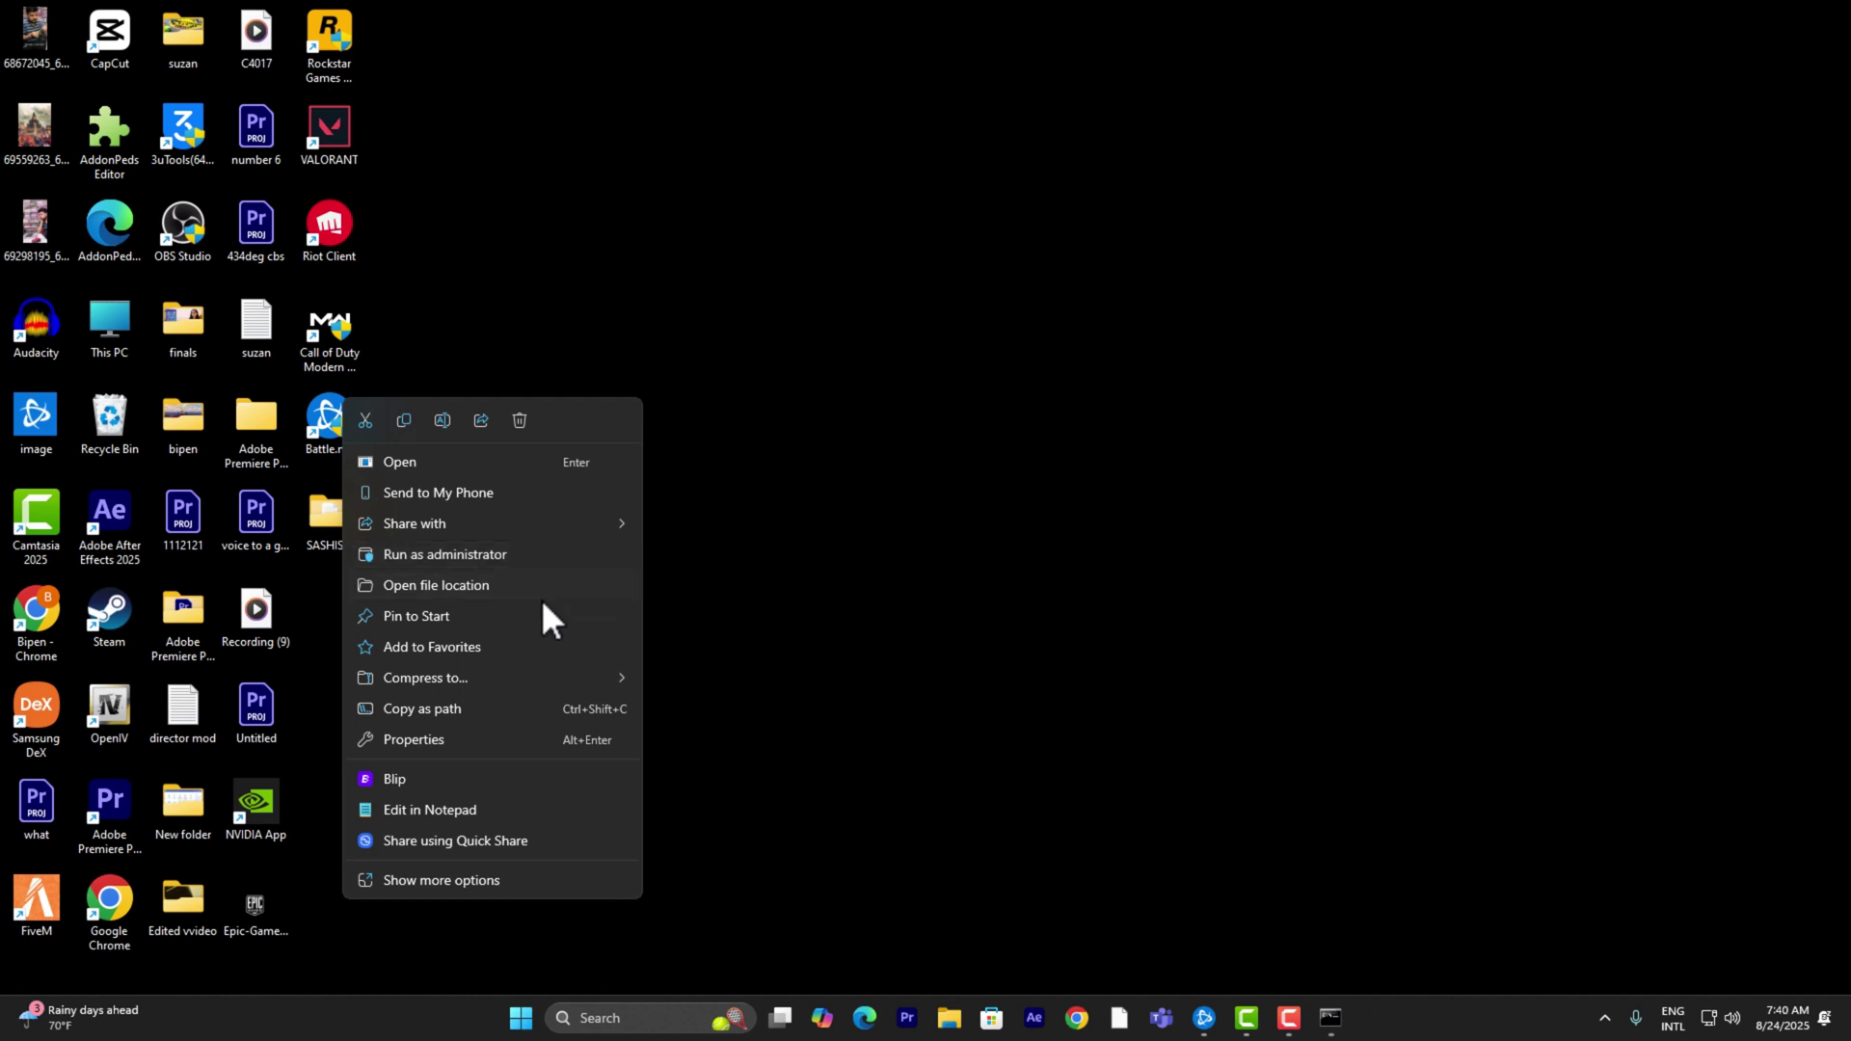
{"action": "left_click", "coordinate": [948, 589]}
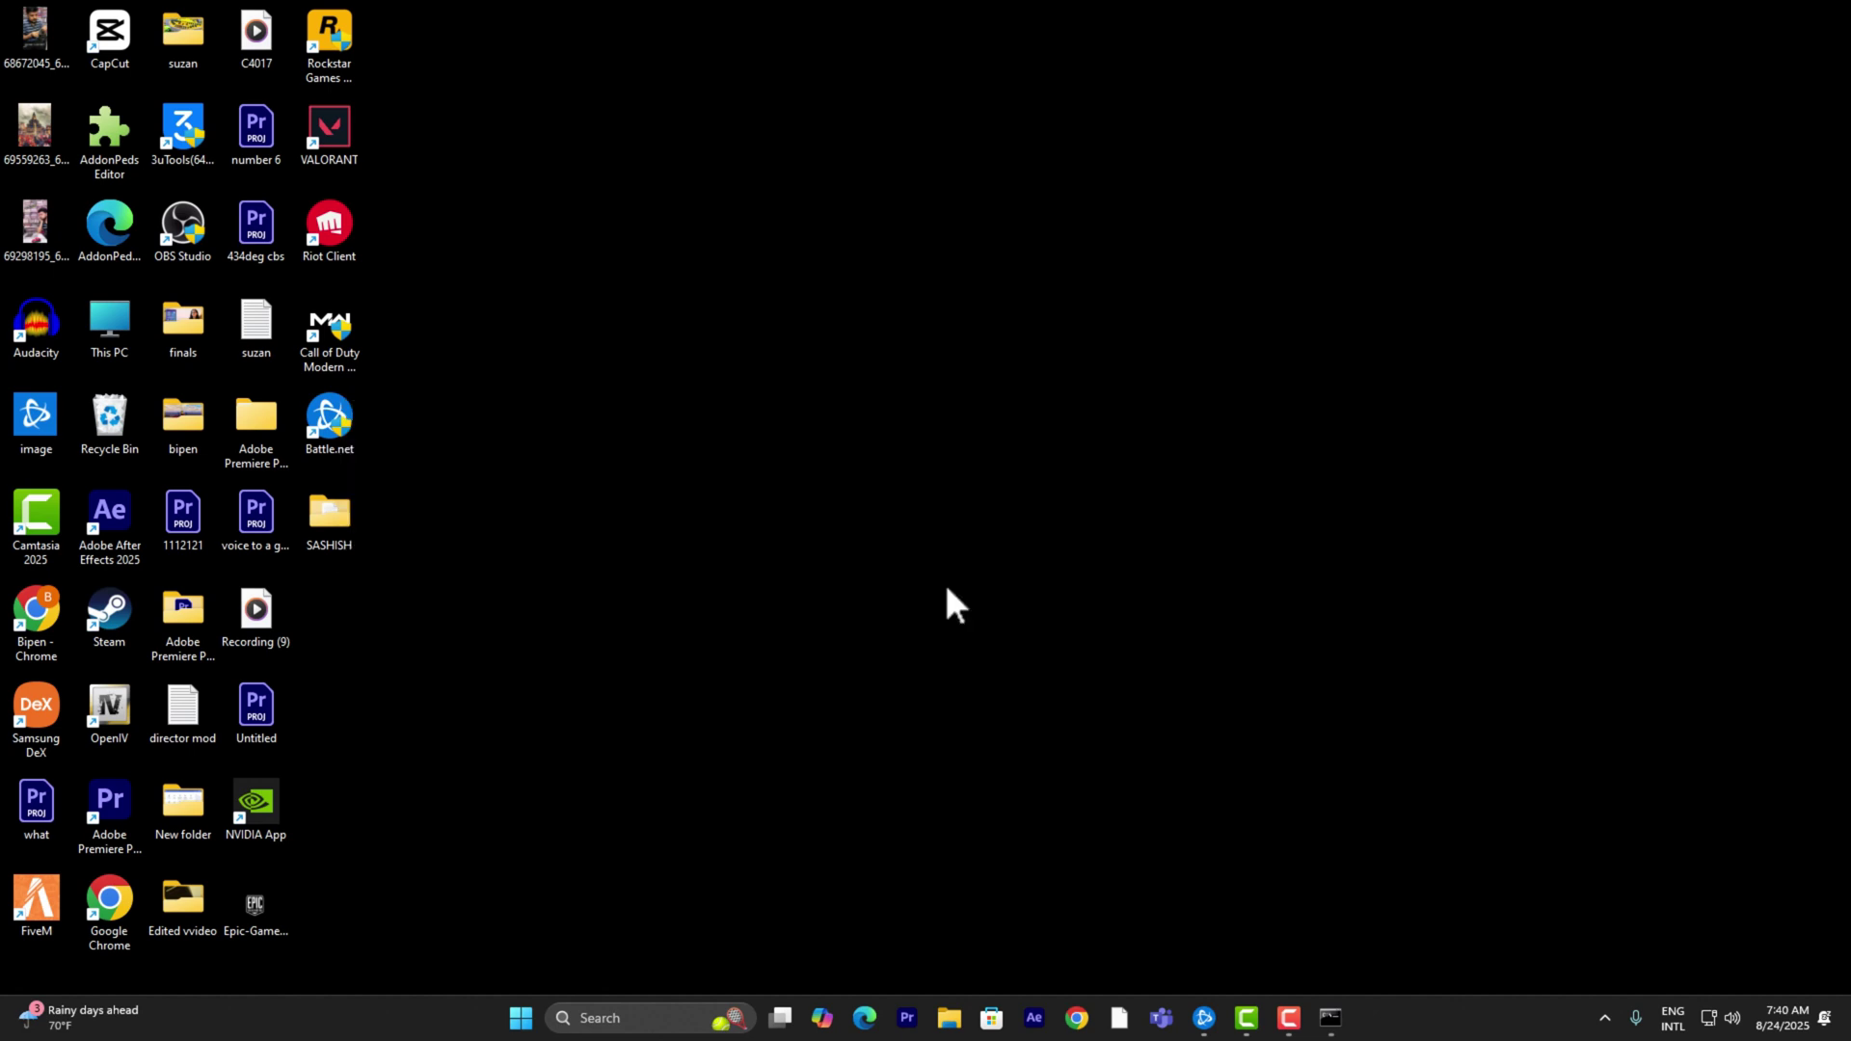
{"action": "left_click", "coordinate": [627, 1016]}
{"action": "type", "text": "c"}
{"action": "key", "text": "BackSpace"}
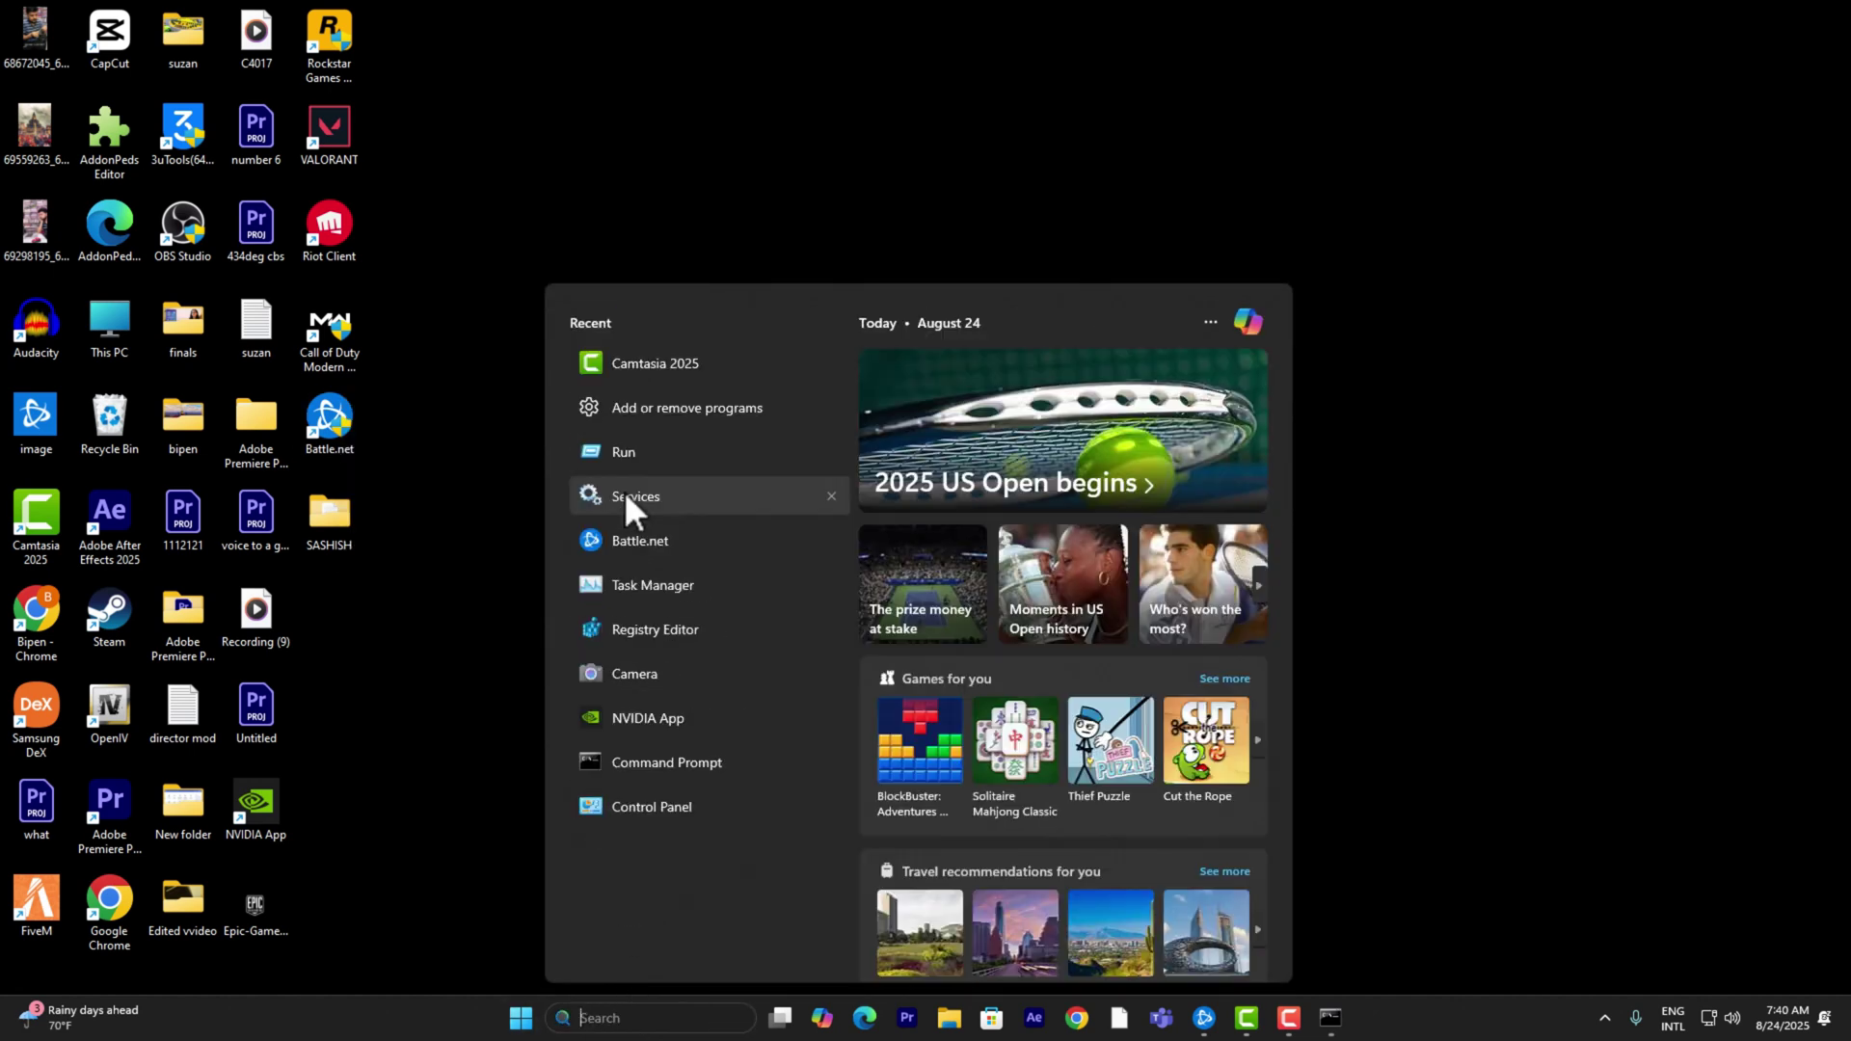
{"action": "type", "text": "run"}
{"action": "key", "text": "Return"}
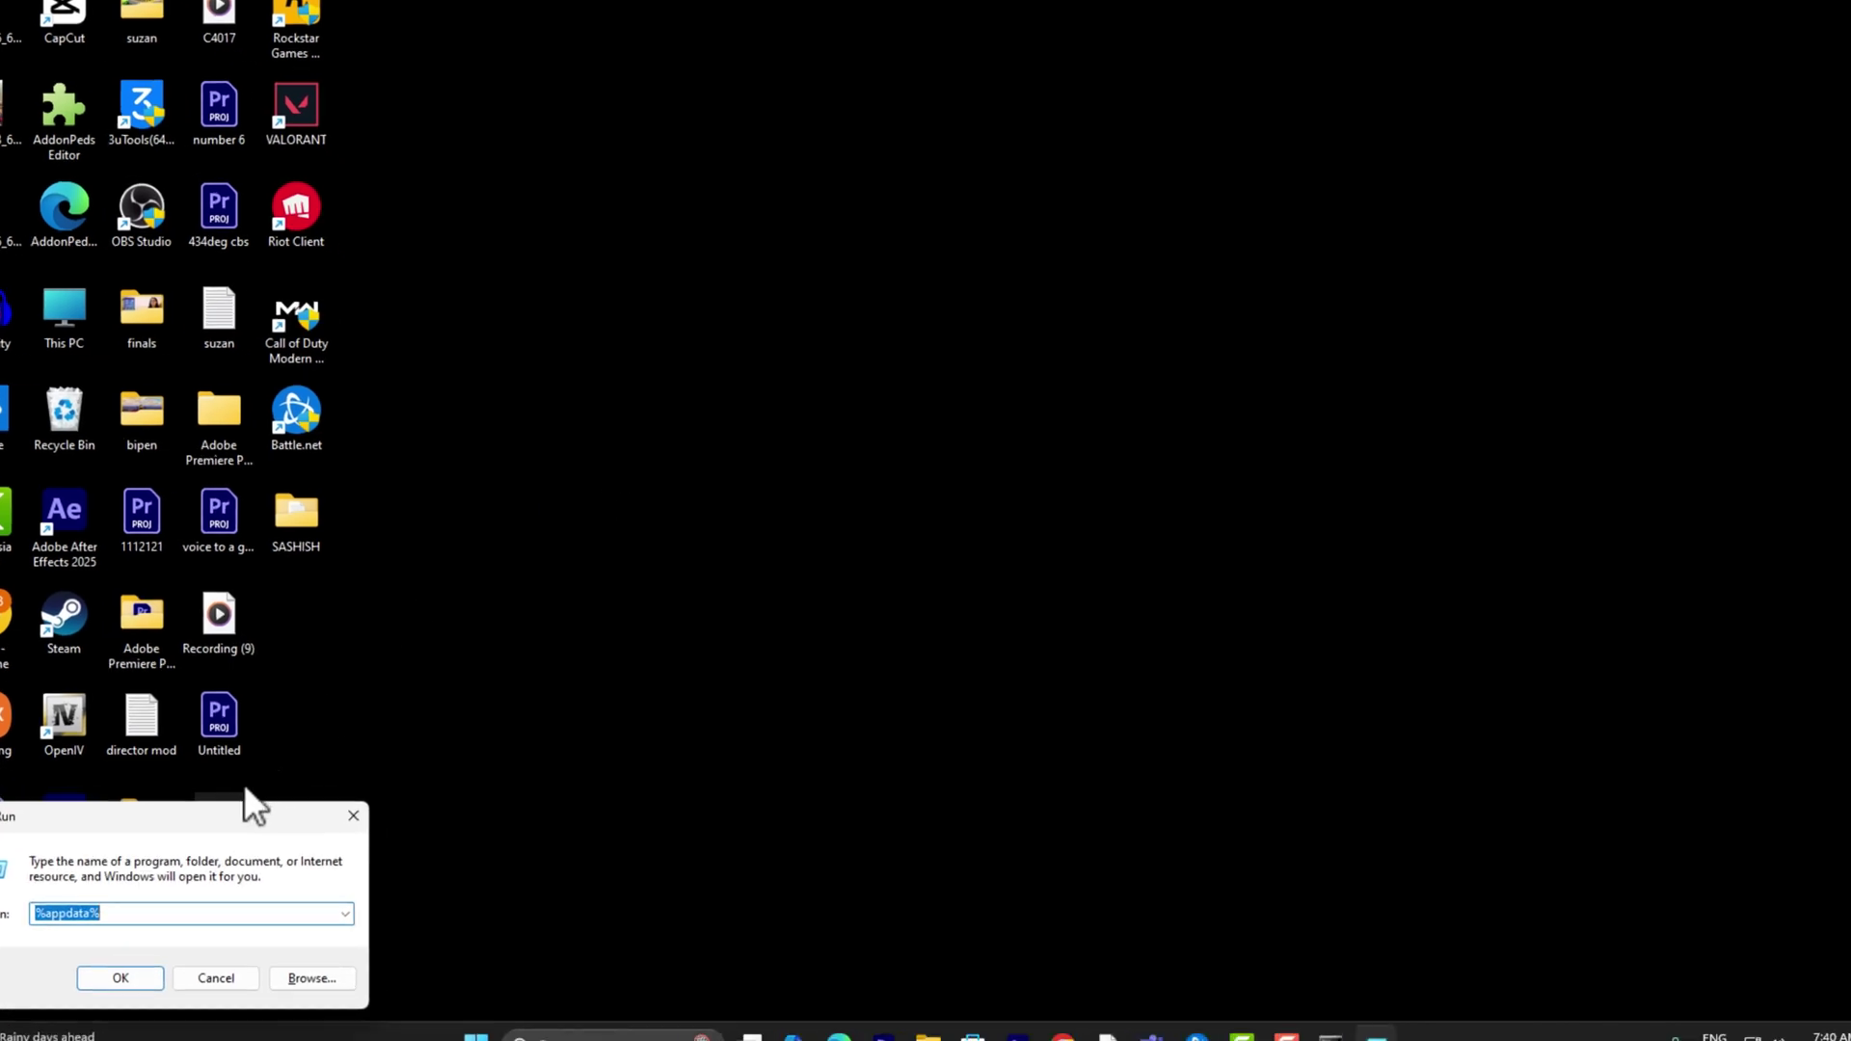
{"action": "type", "text": "app"}
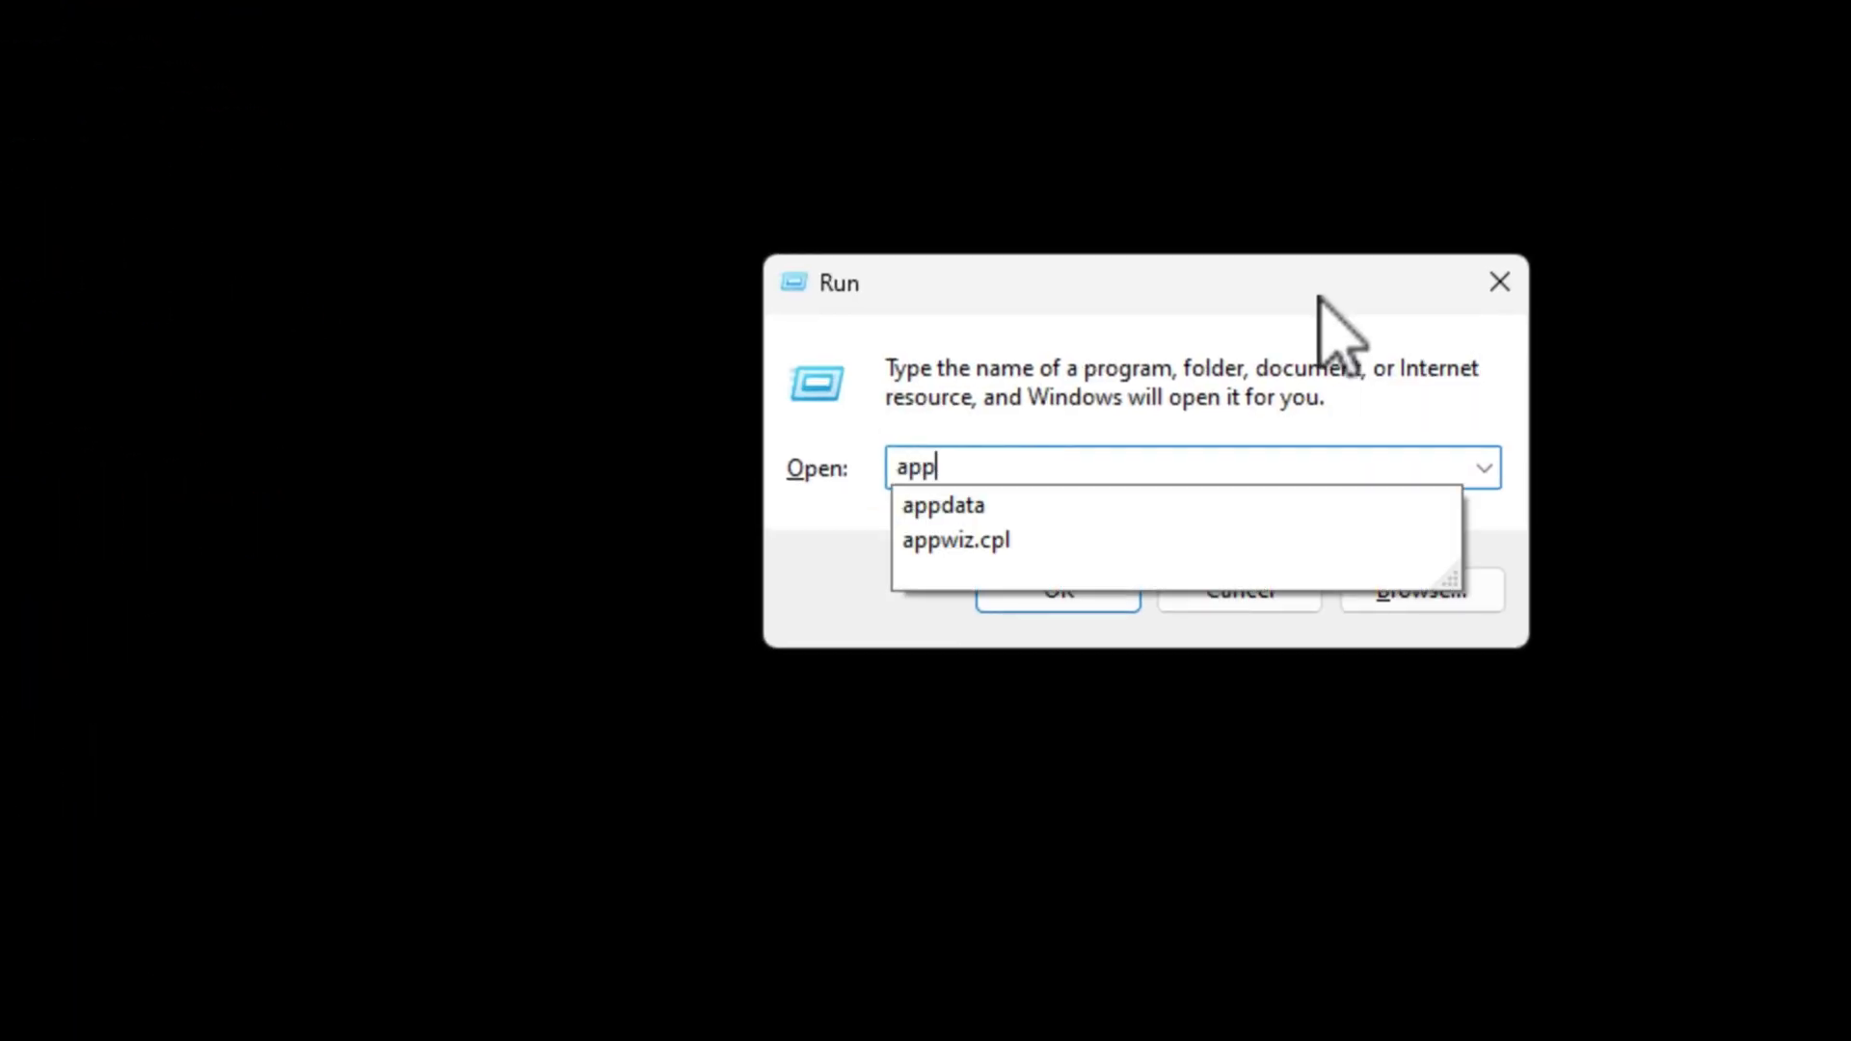
{"action": "type", "text": "data"}
Step: Open the AppData Local Battle.net folder
{"action": "key", "text": "Return"}
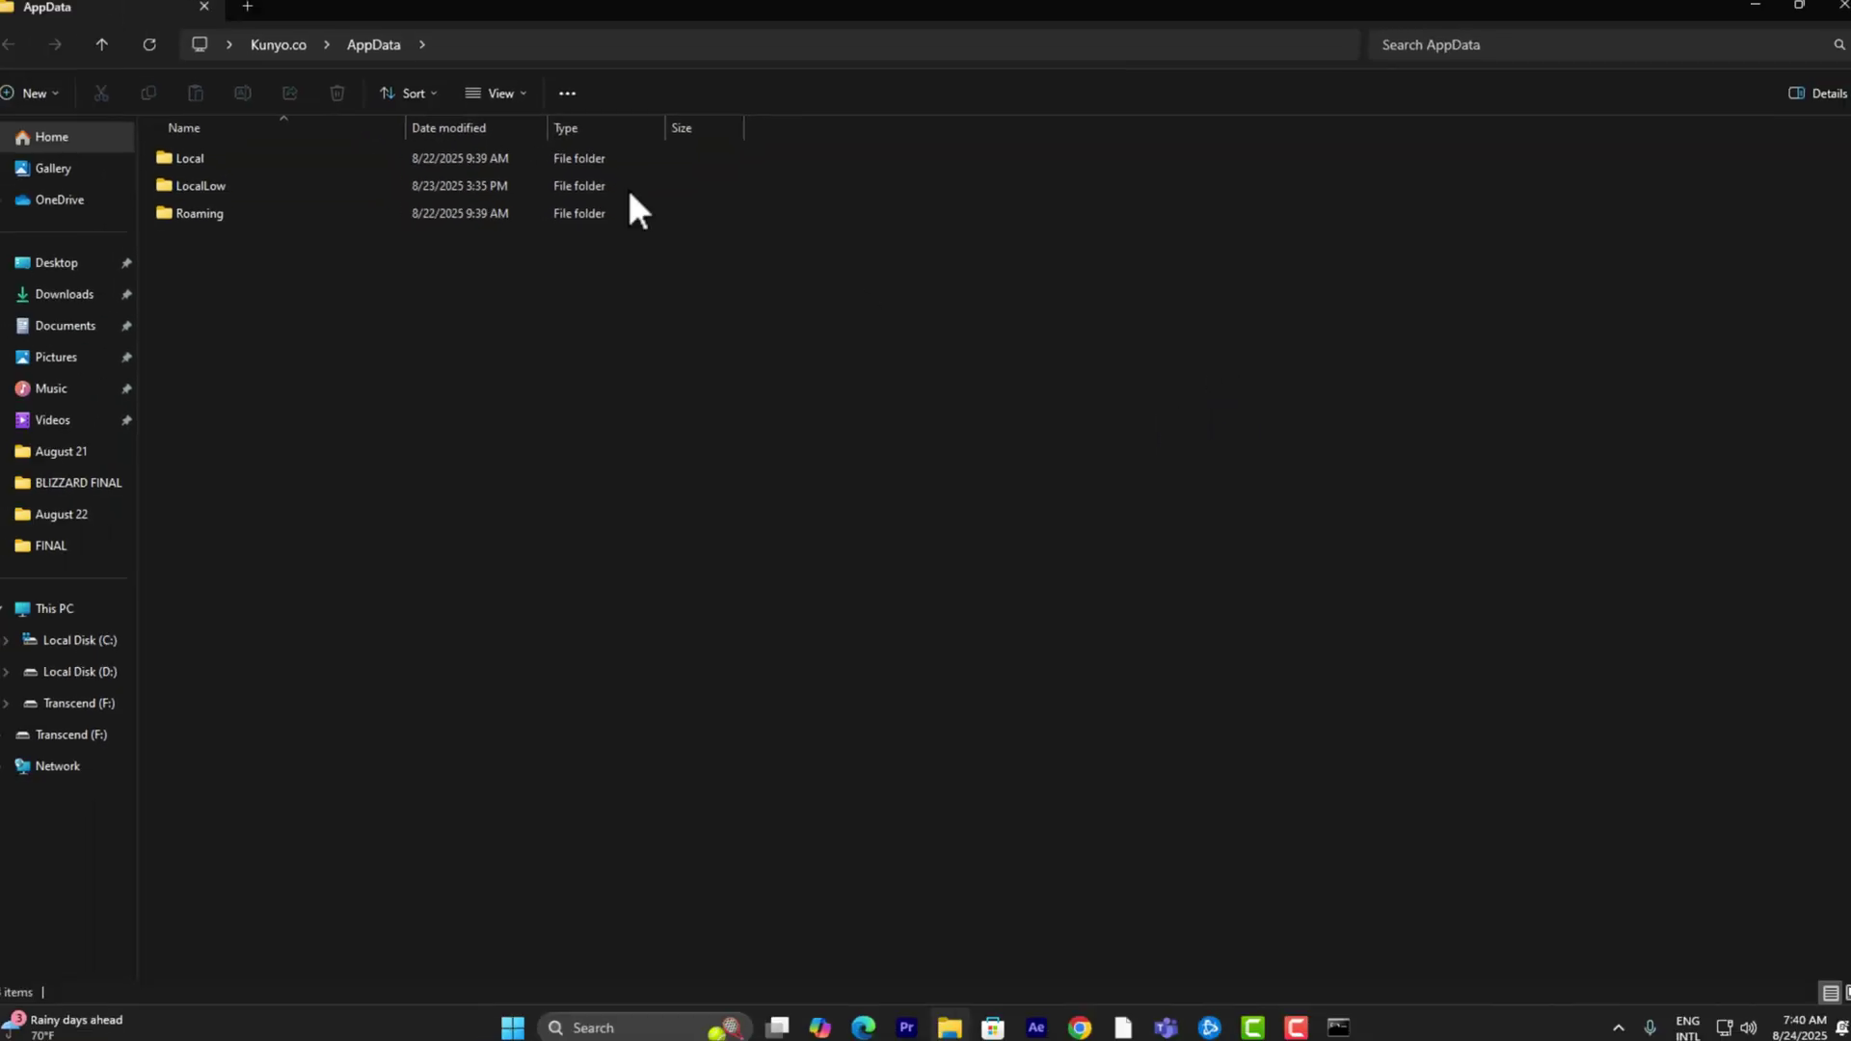
{"action": "double_click", "coordinate": [348, 169]}
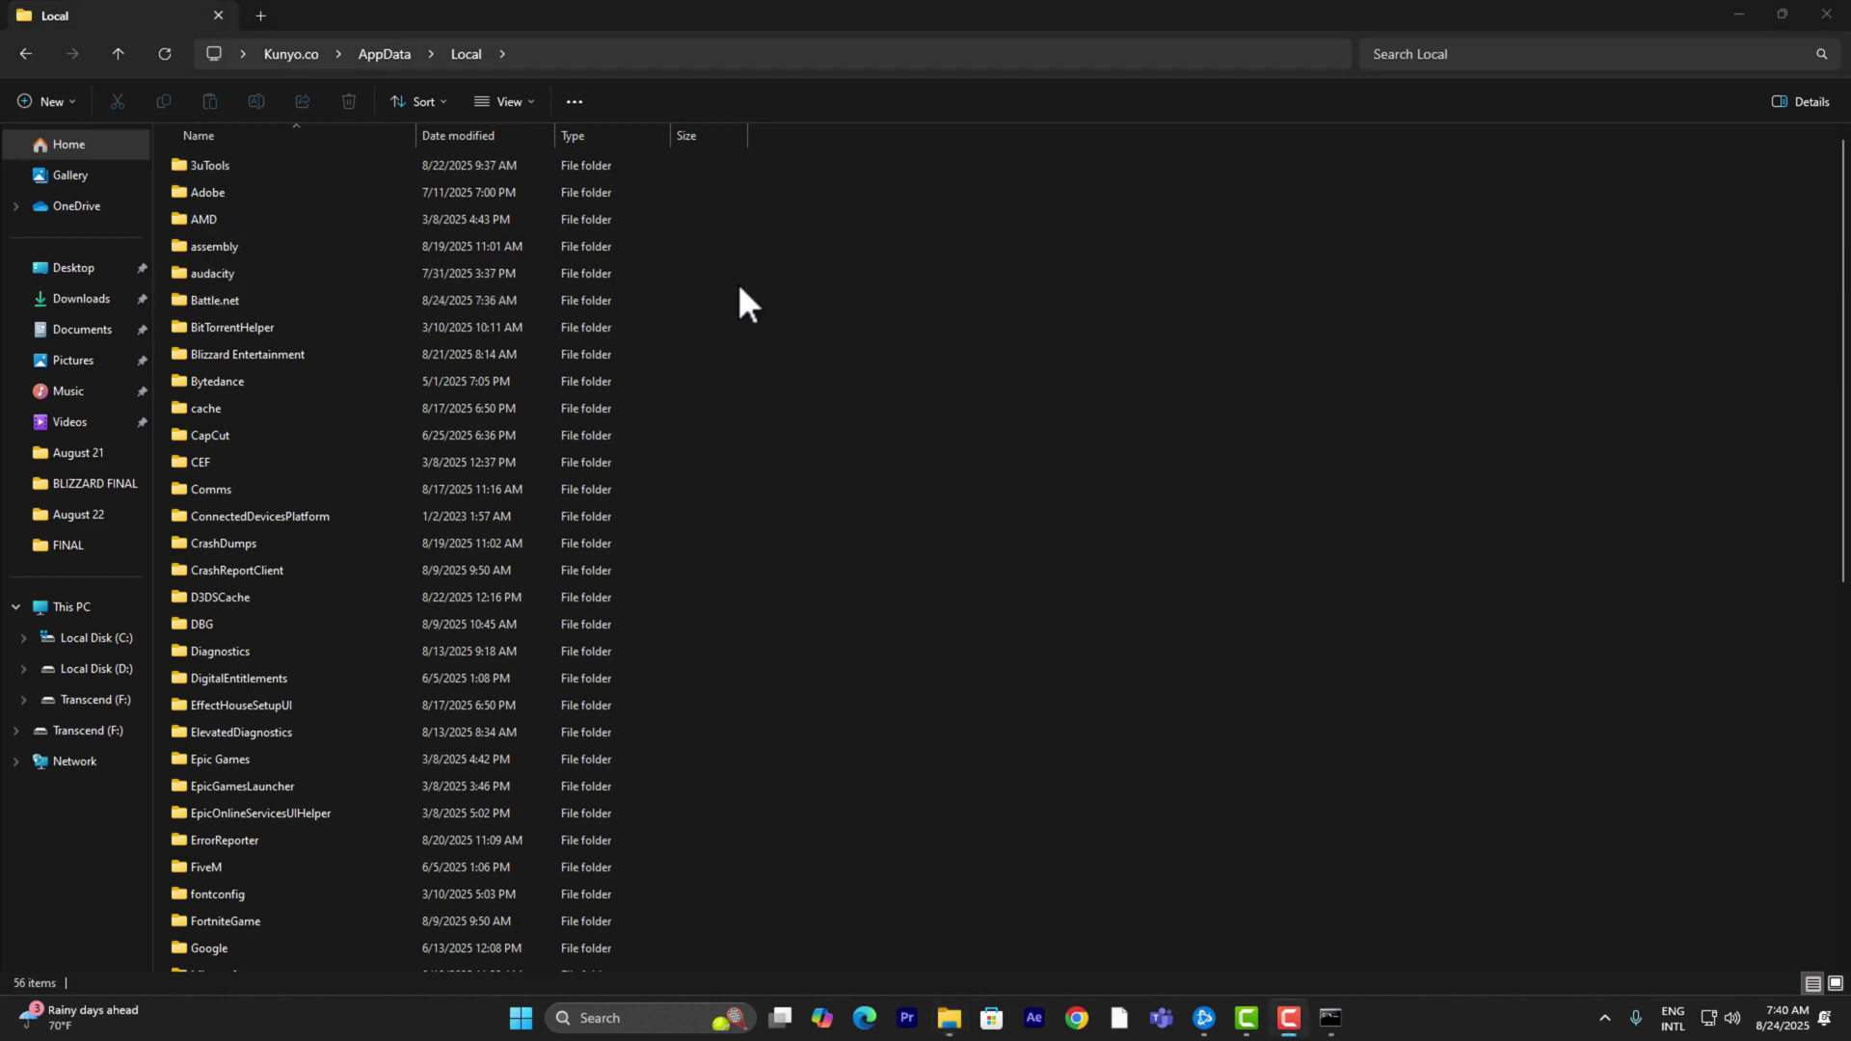
{"action": "double_click", "coordinate": [217, 300]}
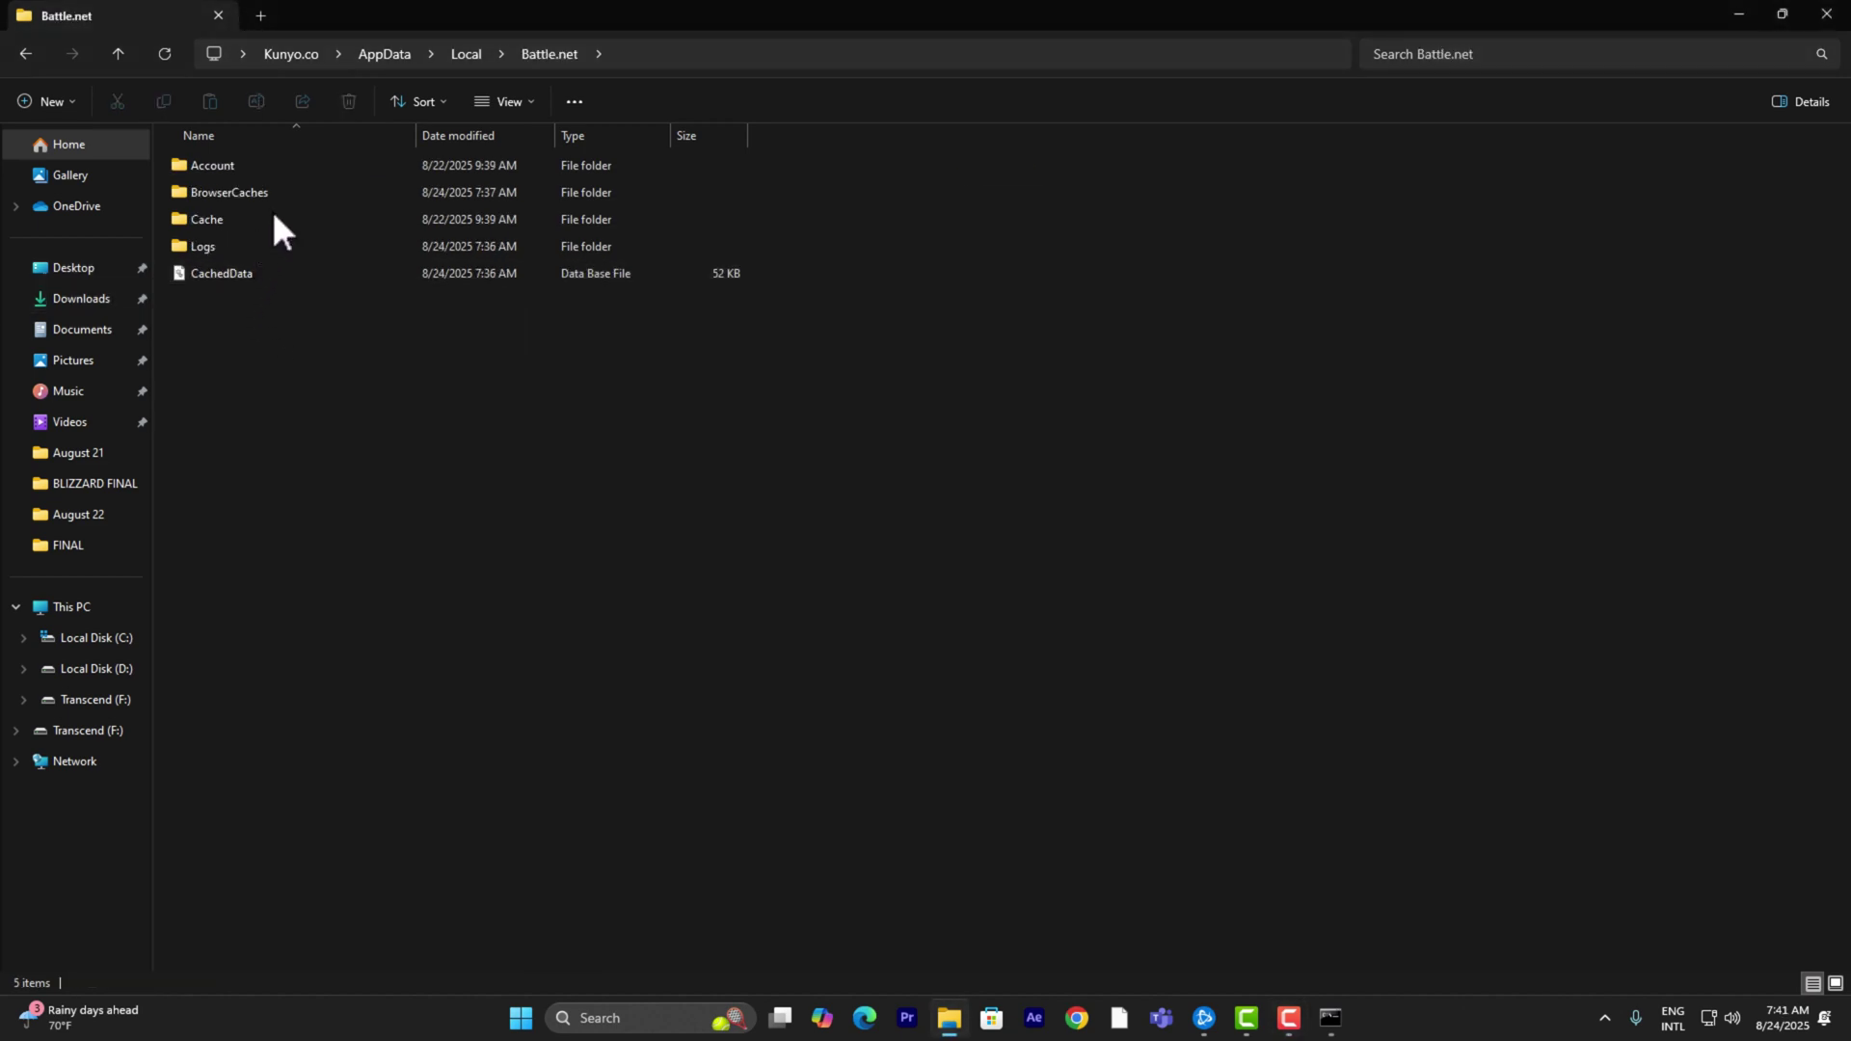
Step: Delete the BrowserCaches, Cache and CachedData folders, skipping in-use files
{"action": "left_click", "coordinate": [283, 194]}
{"action": "left_click", "coordinate": [226, 230], "text": "ctrl"}
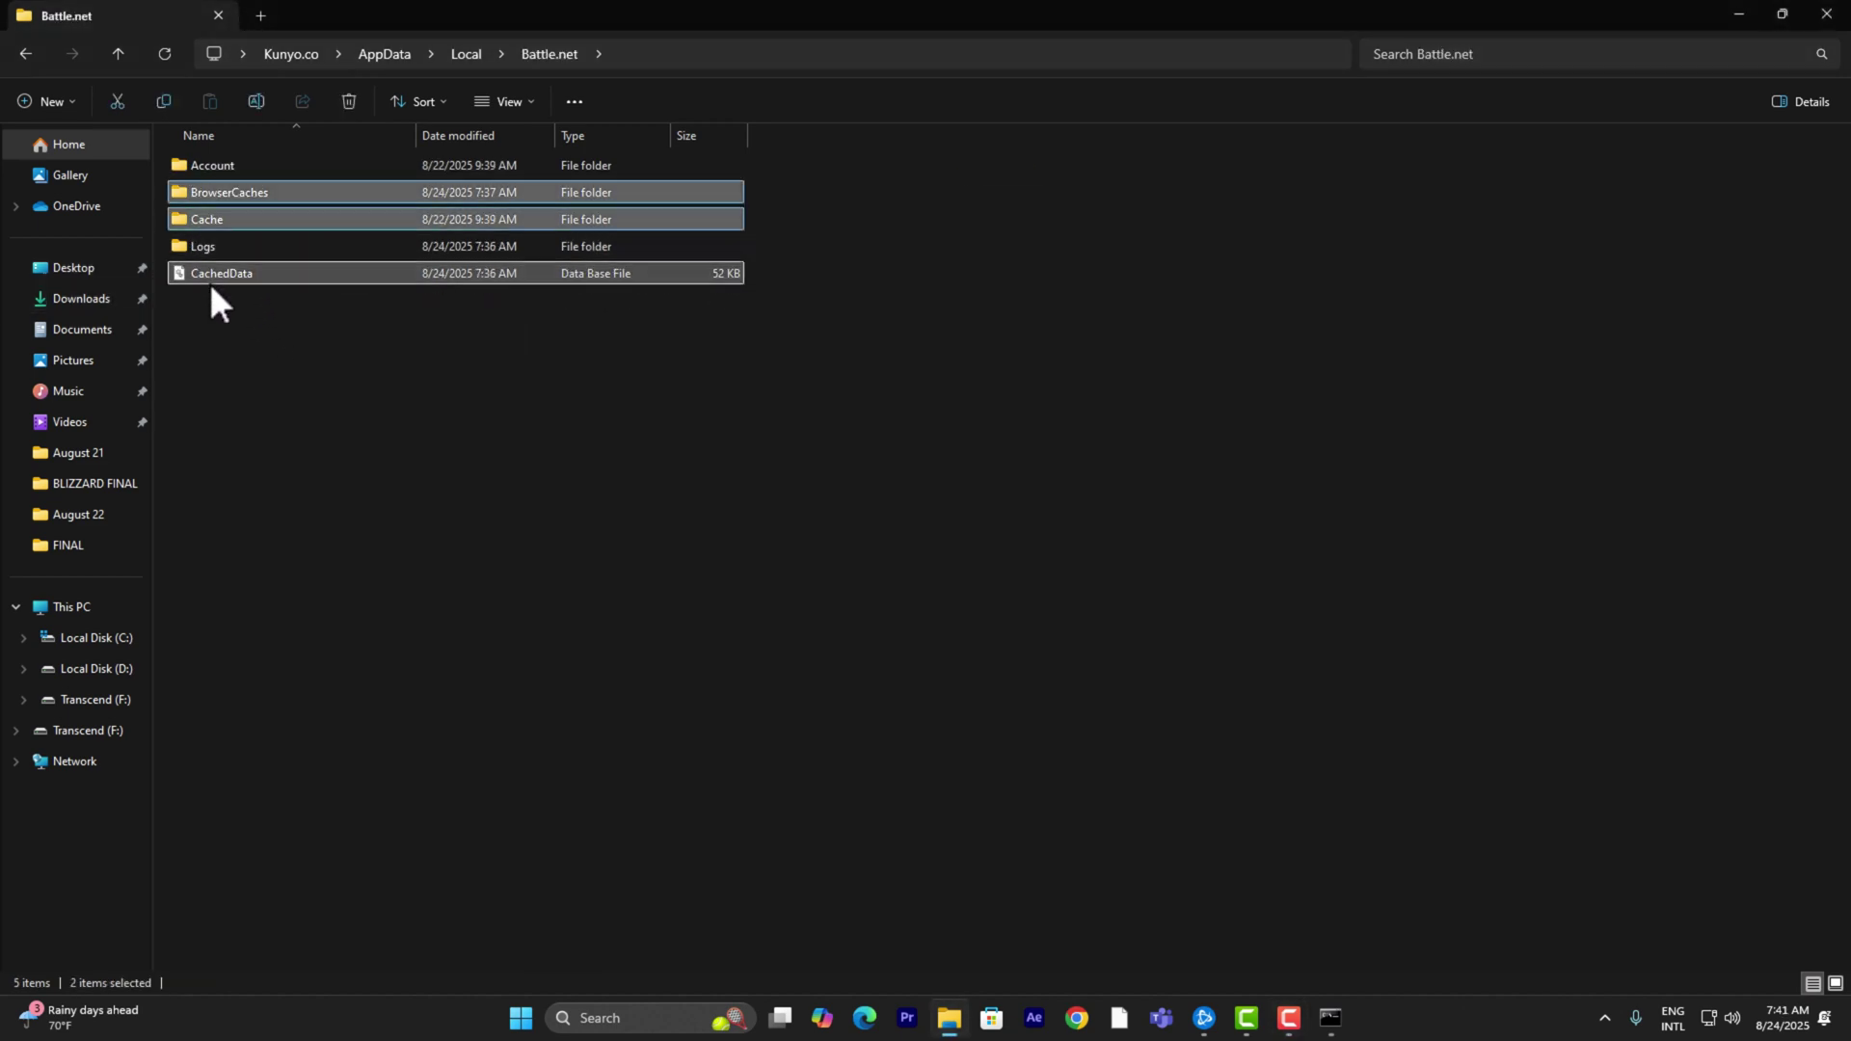
{"action": "left_click", "coordinate": [215, 277], "text": "ctrl"}
{"action": "right_click", "coordinate": [255, 270]}
{"action": "left_click", "coordinate": [395, 291]}
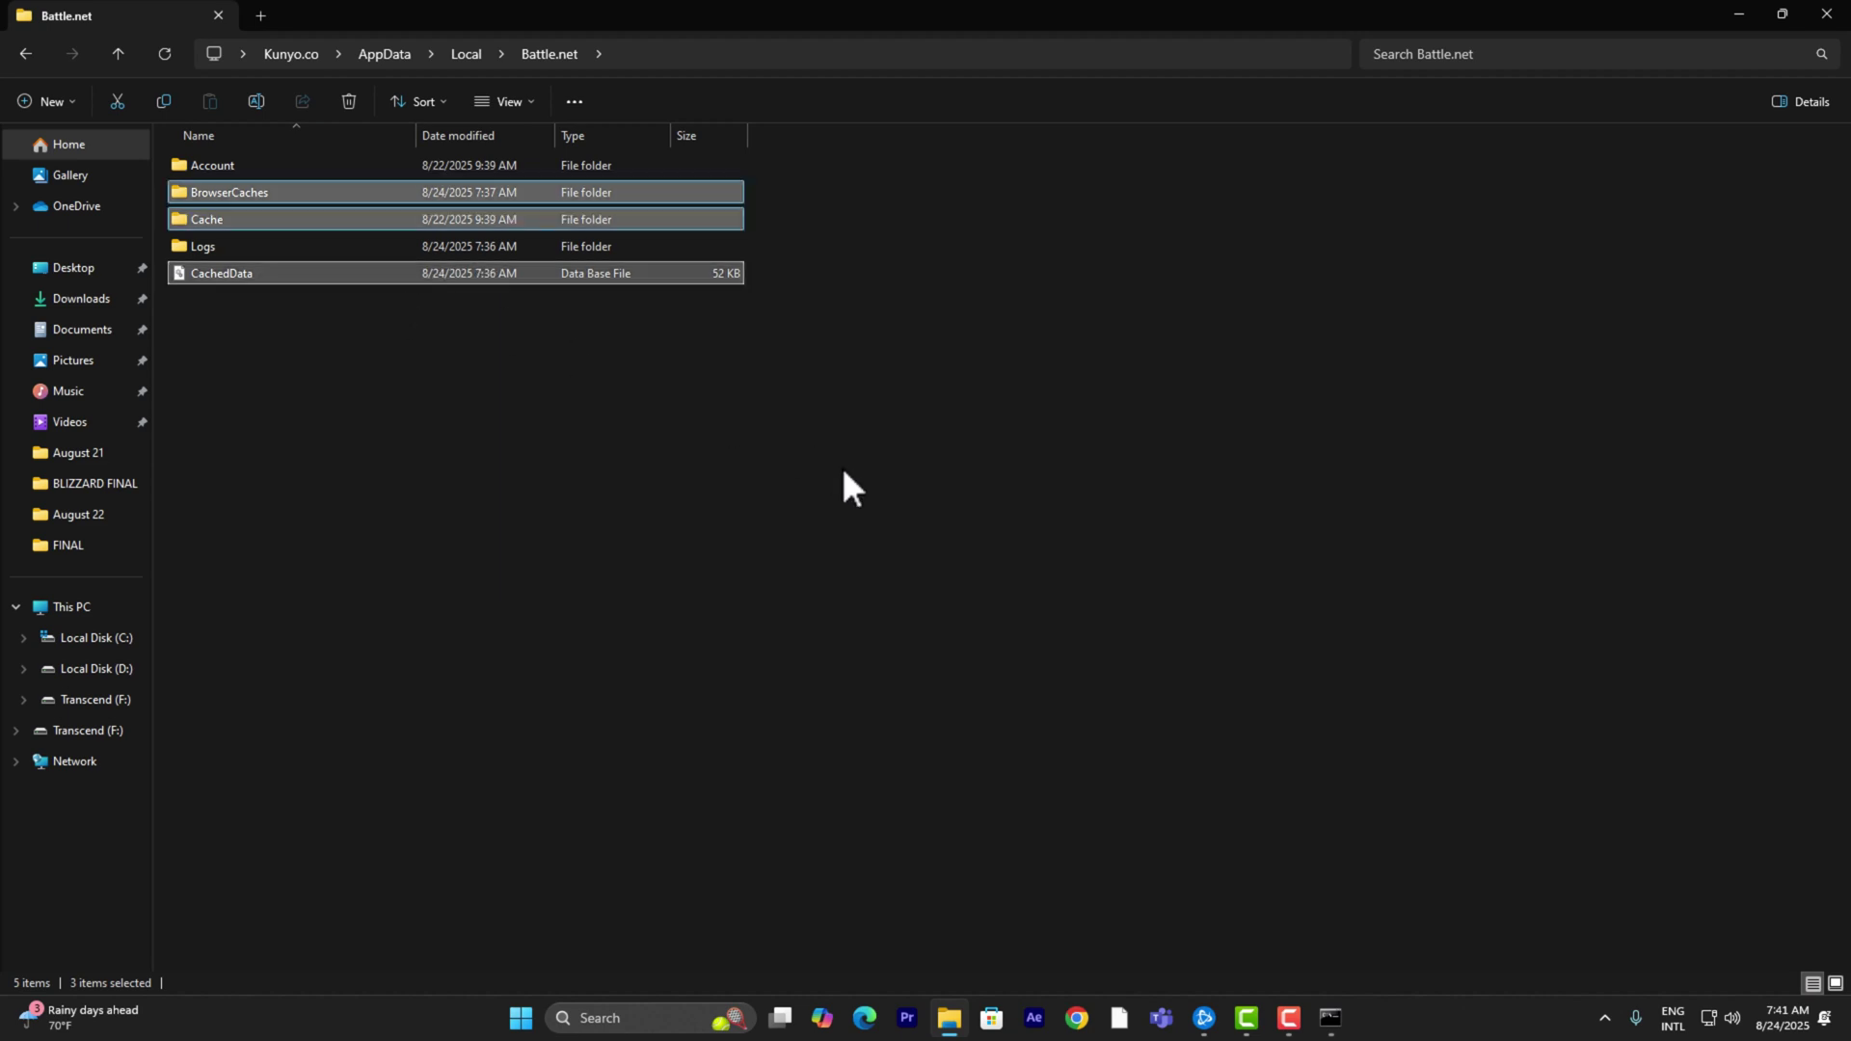
{"action": "left_click", "coordinate": [579, 439]}
{"action": "left_click", "coordinate": [686, 423]}
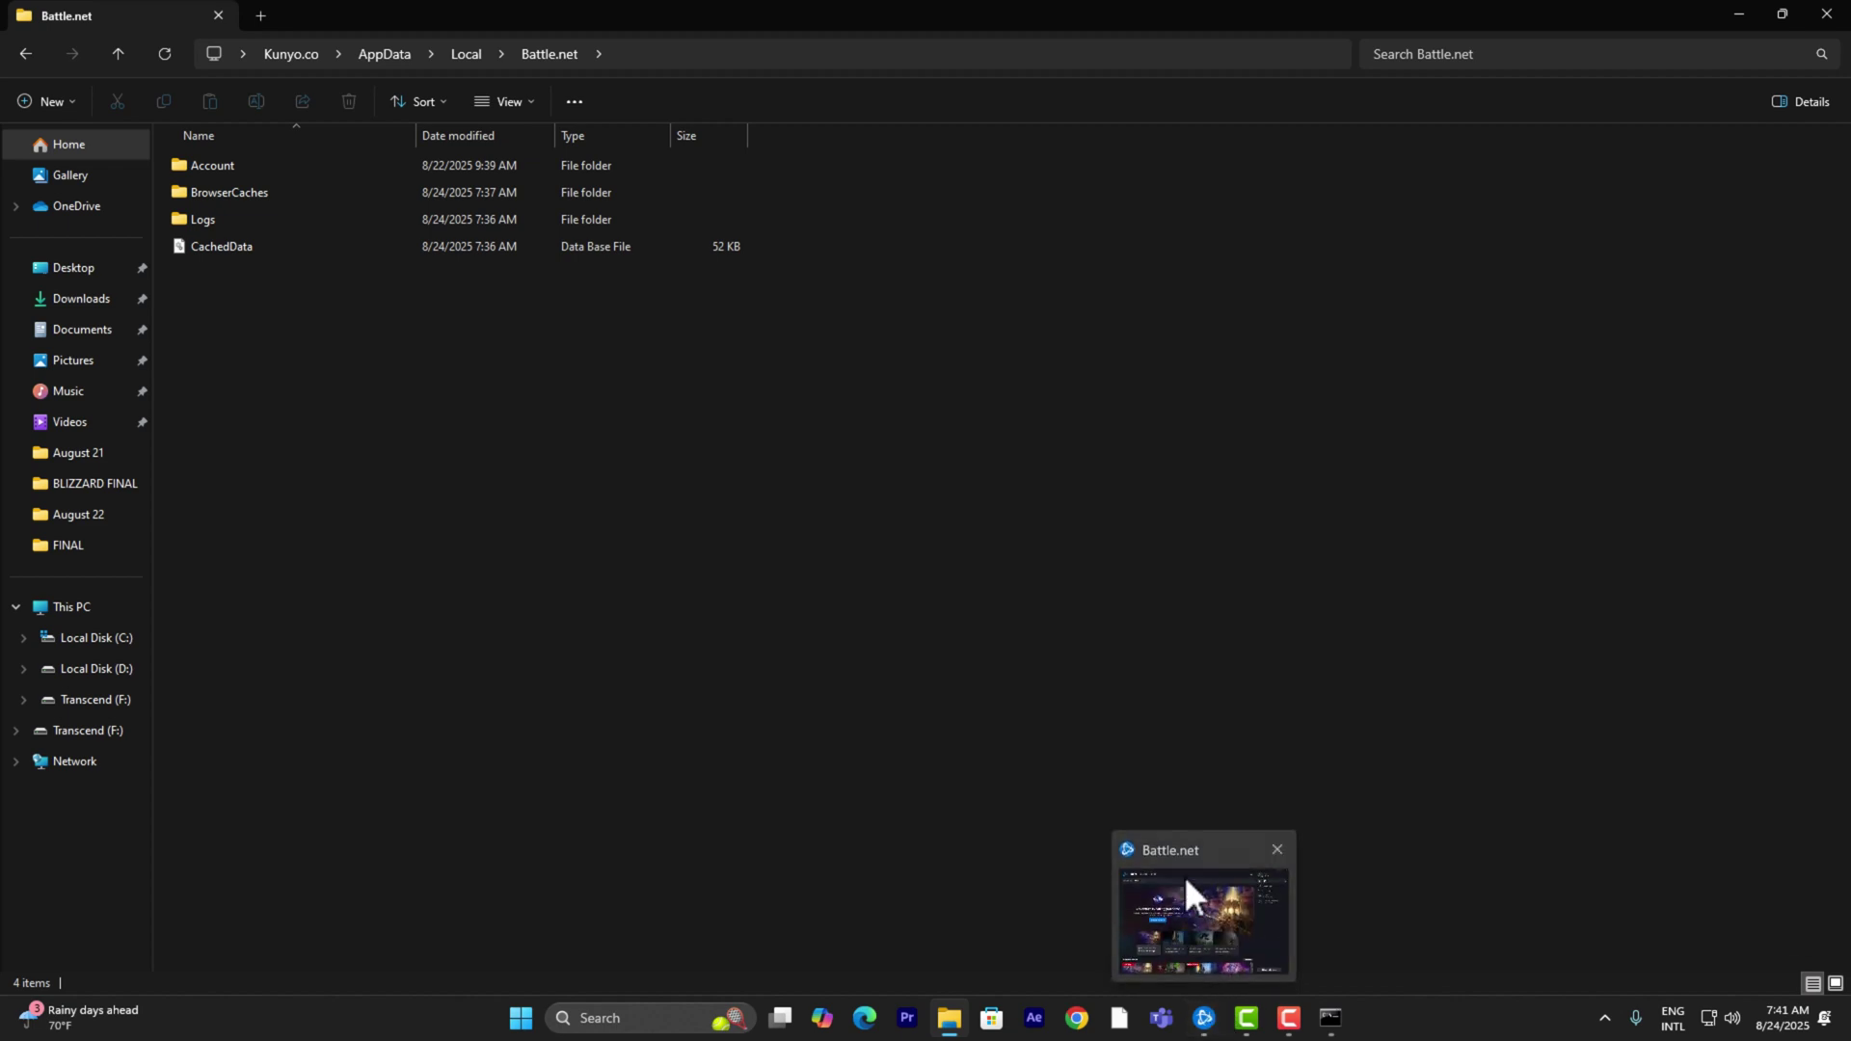
{"action": "left_click", "coordinate": [1827, 15]}
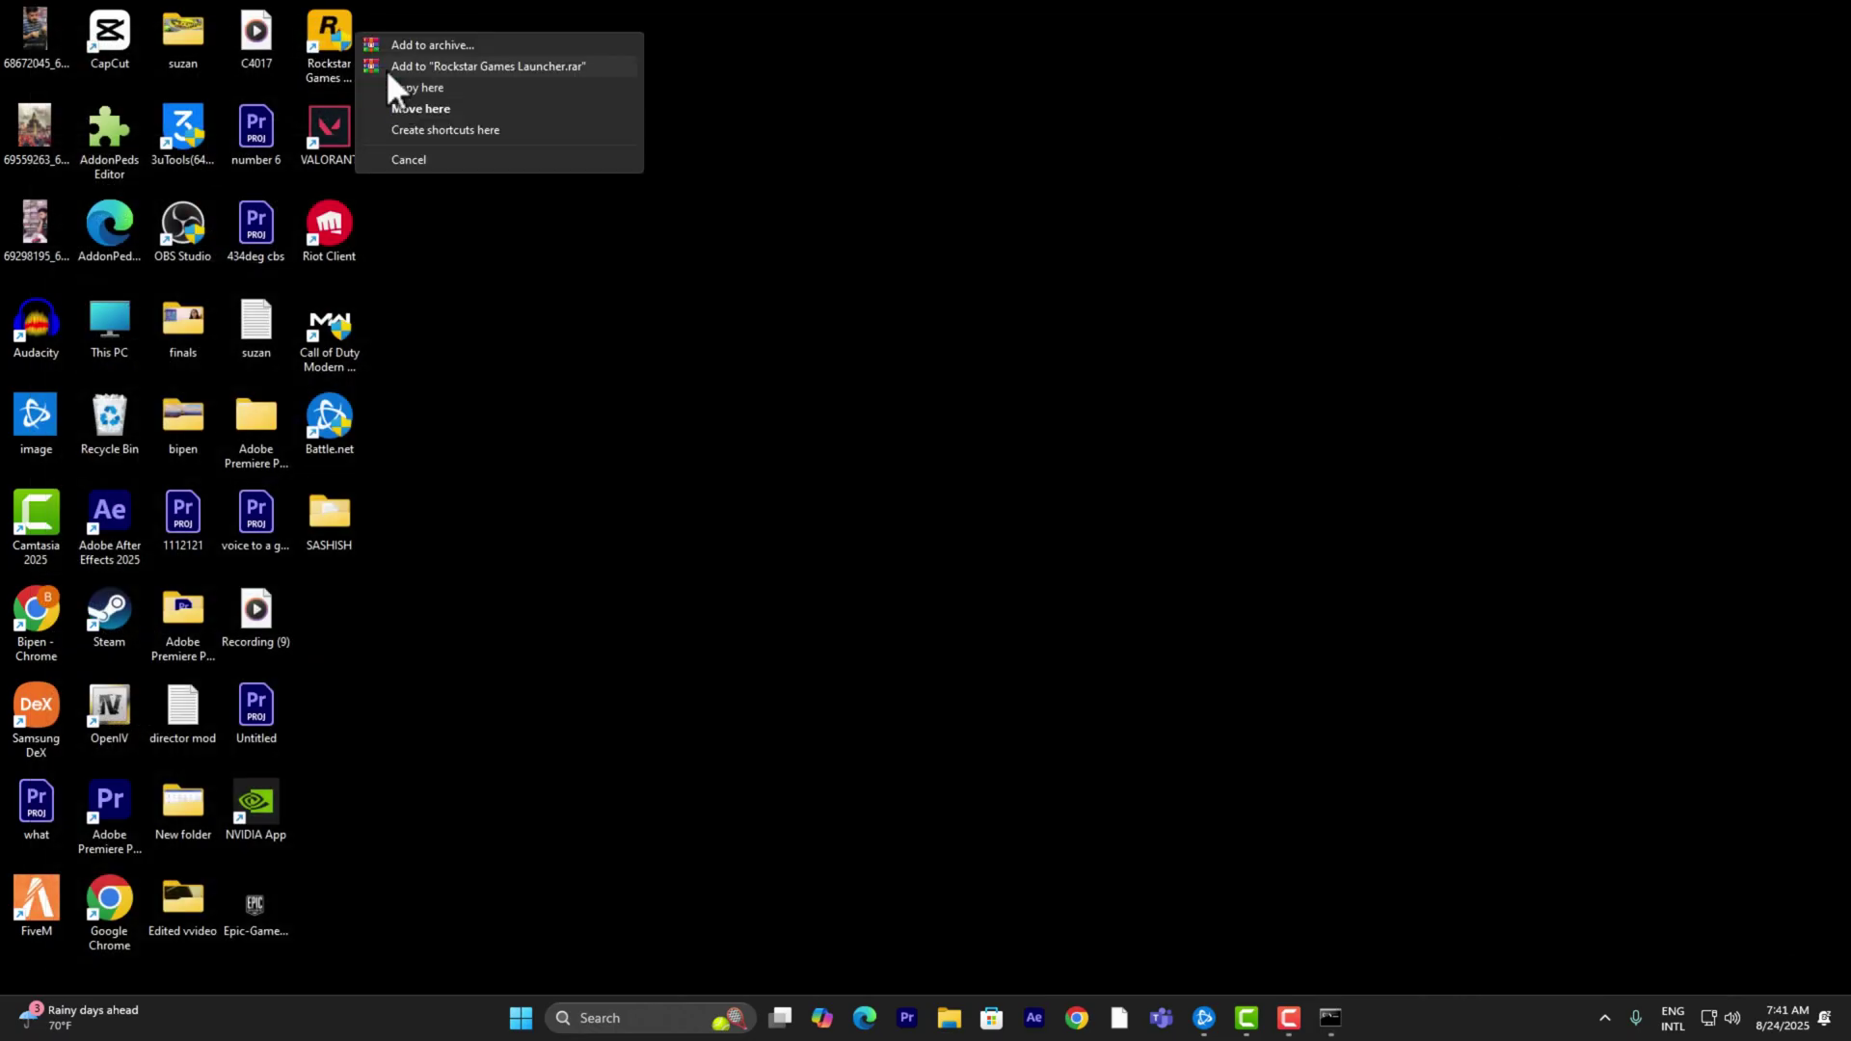
{"action": "right_click", "coordinate": [1008, 145]}
{"action": "left_click", "coordinate": [1074, 220]}
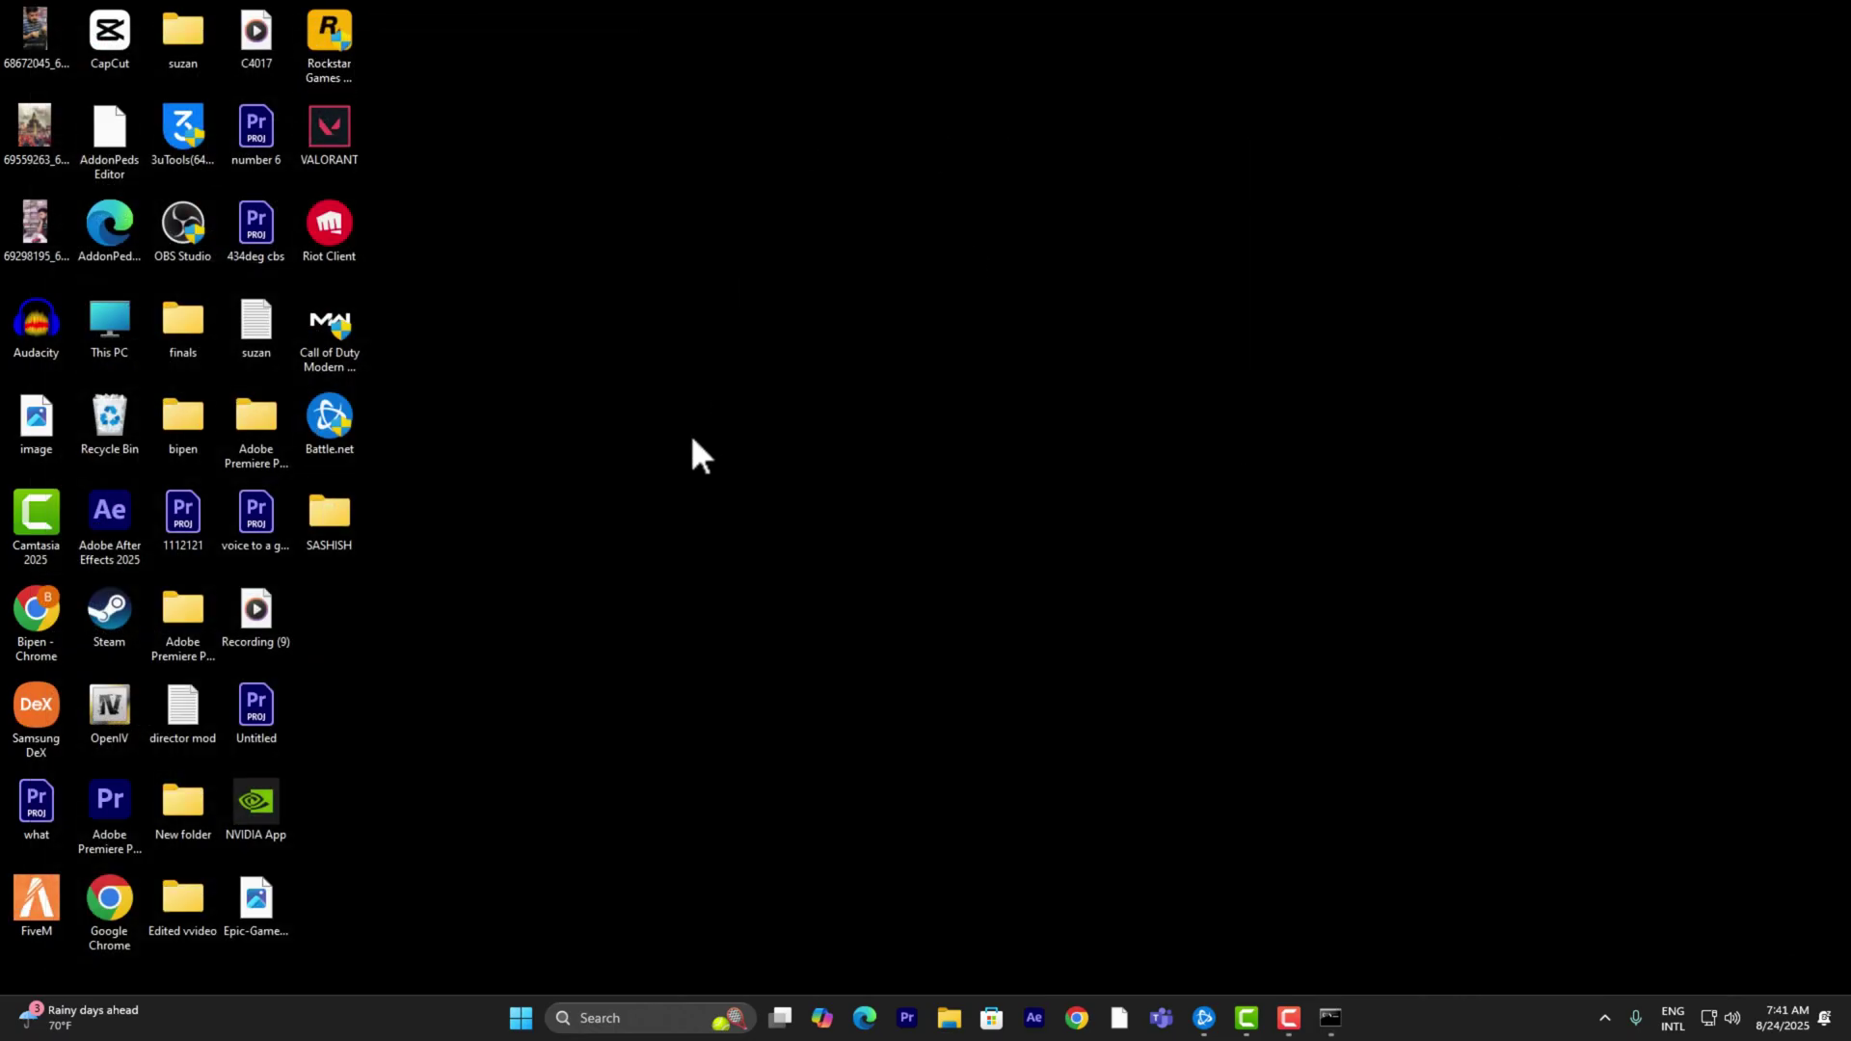